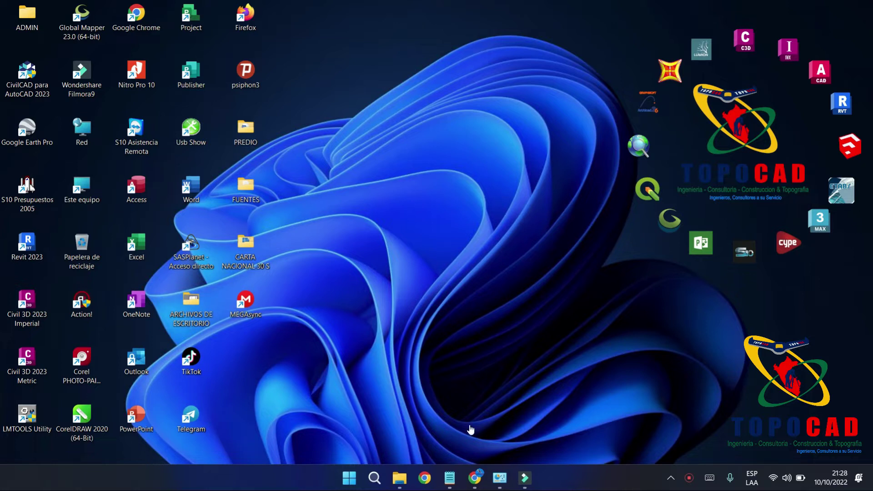
- Launch Civil 3D 2023 Metric, close the welcome survey, and minimize it to the desktop
{"action": "double_click", "coordinate": [36, 360]}
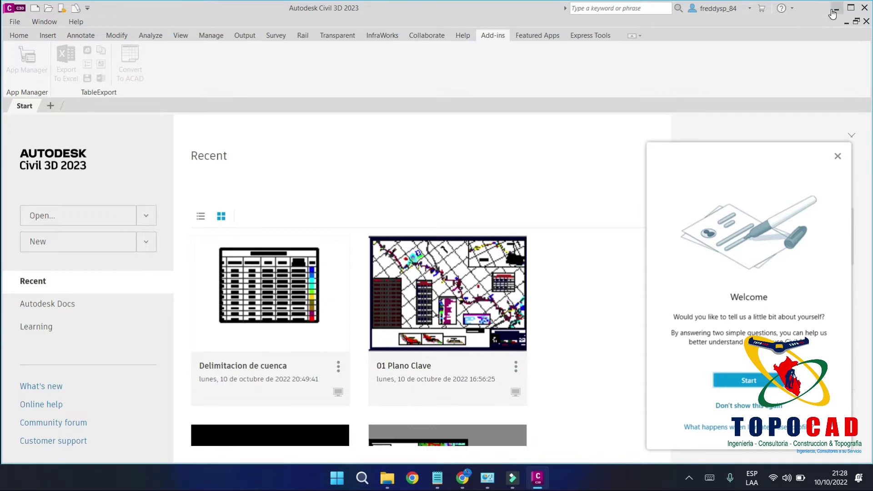
{"action": "mouse_move", "coordinate": [447, 320]}
{"action": "left_click", "coordinate": [838, 157]}
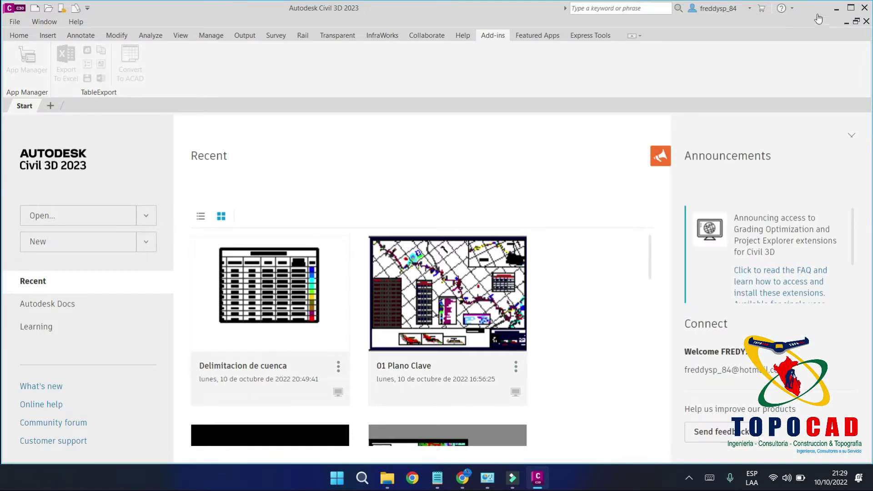
{"action": "left_click", "coordinate": [836, 9]}
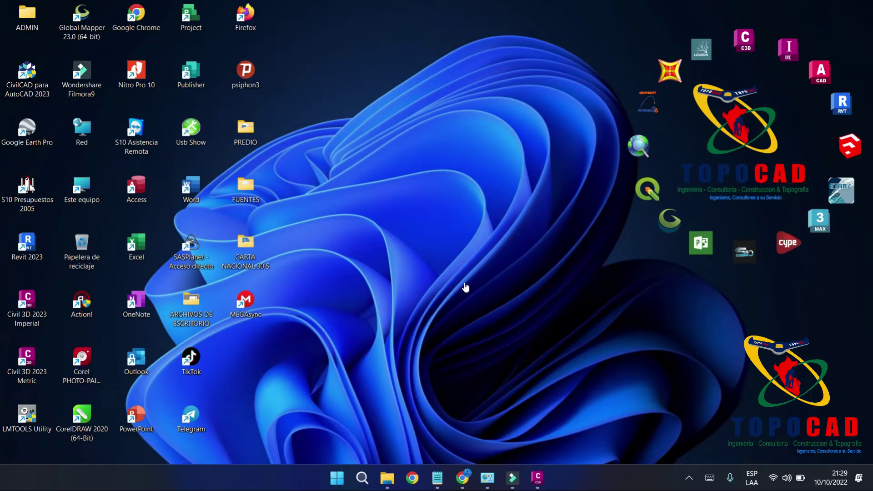
- Refresh the desktop with Actualizar, then start a new blank tab in Chrome
{"action": "right_click", "coordinate": [435, 238]}
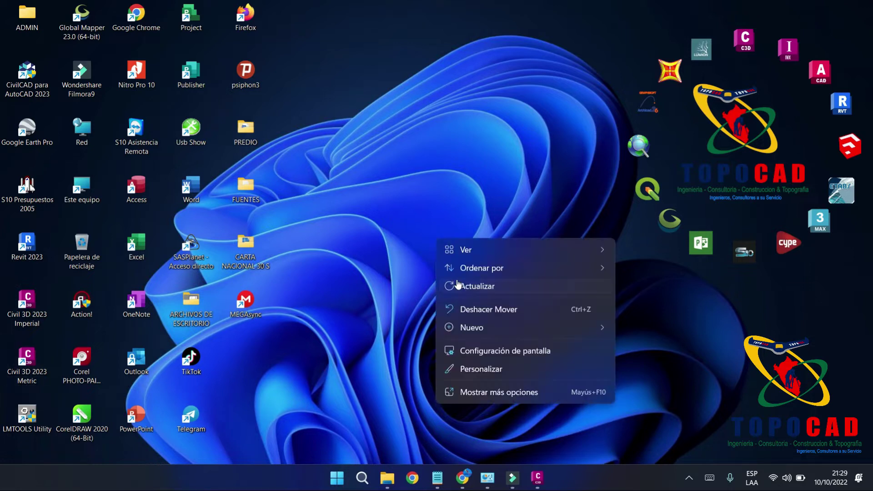
{"action": "left_click", "coordinate": [465, 286]}
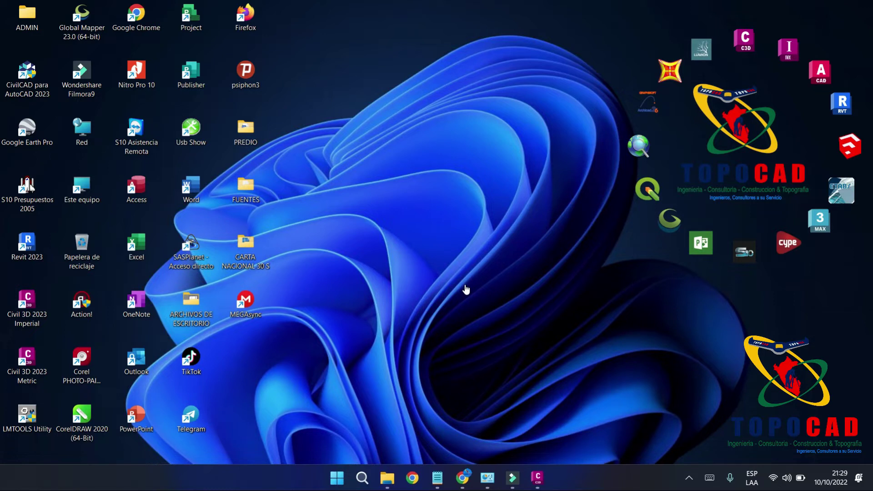
{"action": "left_click", "coordinate": [462, 477]}
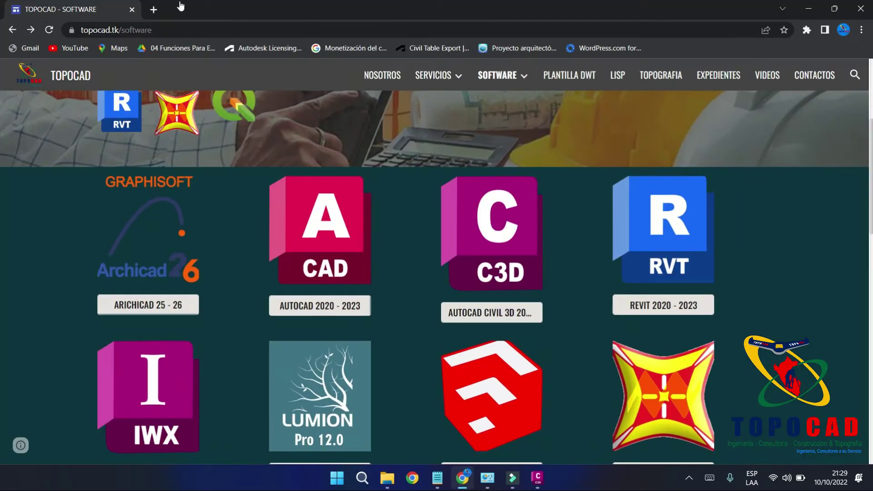
{"action": "left_click", "coordinate": [153, 9]}
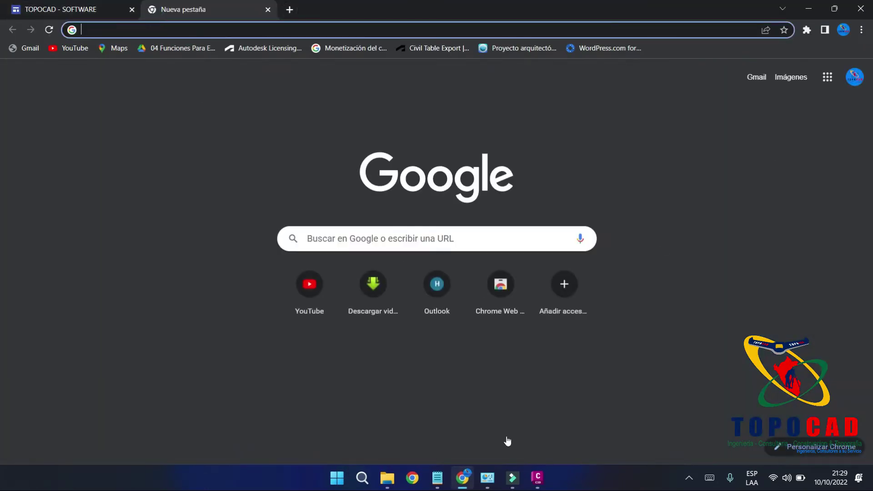
- Copy the apps.autodesk.com link from Notepad and load it in the new Chrome tab
{"action": "left_click", "coordinate": [437, 478]}
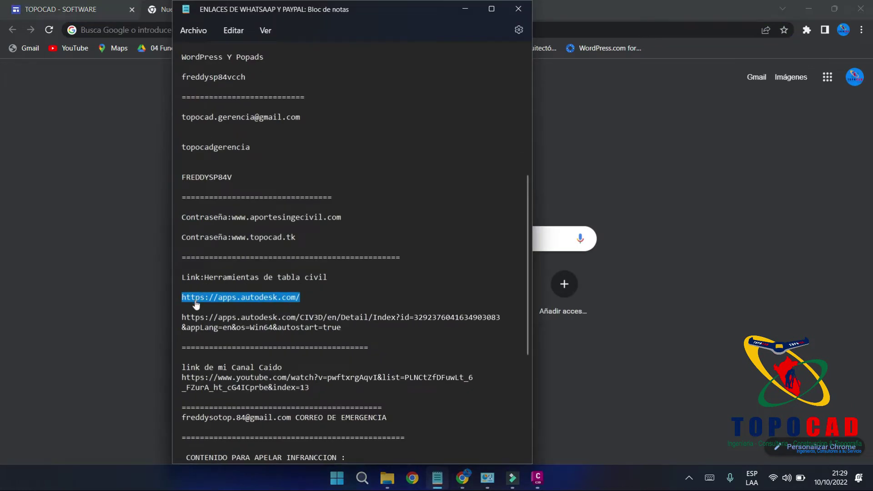
{"action": "right_click", "coordinate": [243, 302]}
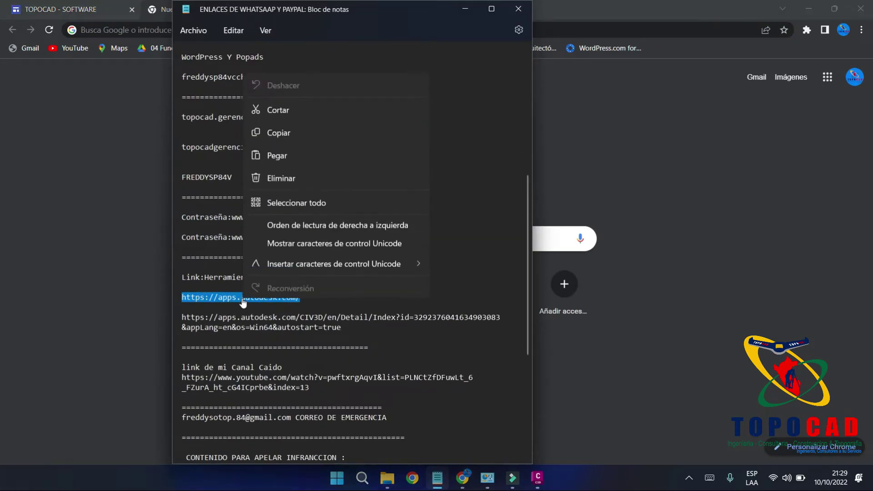
{"action": "left_click", "coordinate": [278, 131]}
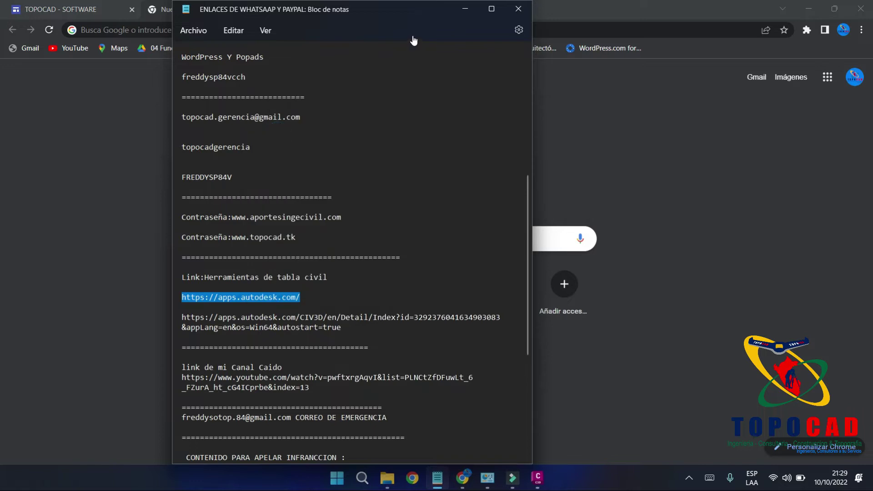
{"action": "left_click", "coordinate": [462, 10]}
{"action": "left_click", "coordinate": [268, 25]}
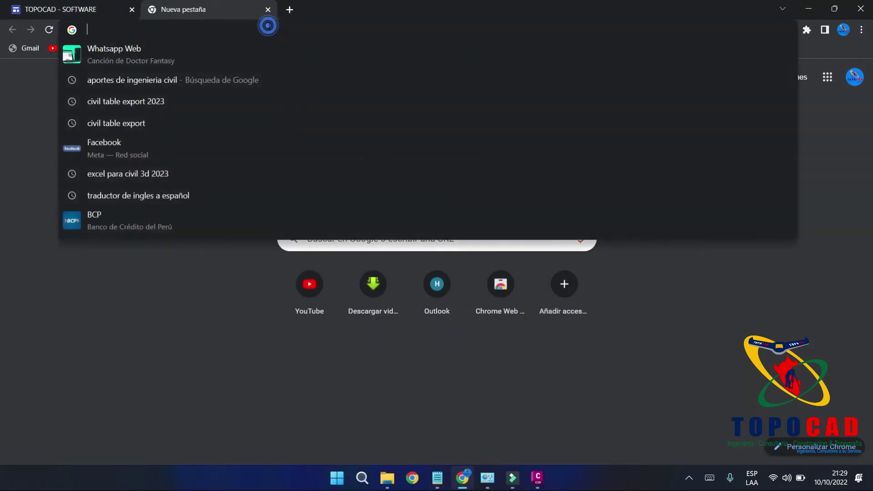
{"action": "type", "text": "https://apps.autodesk.com/"}
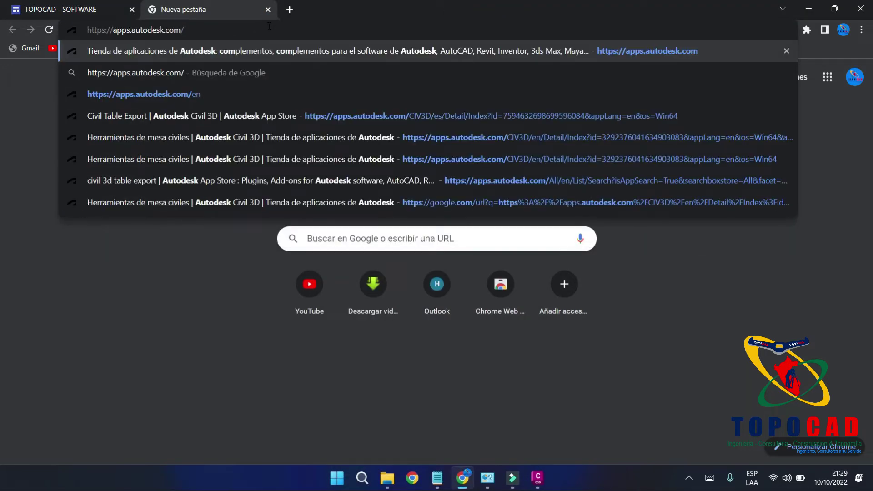
{"action": "key", "text": "Return"}
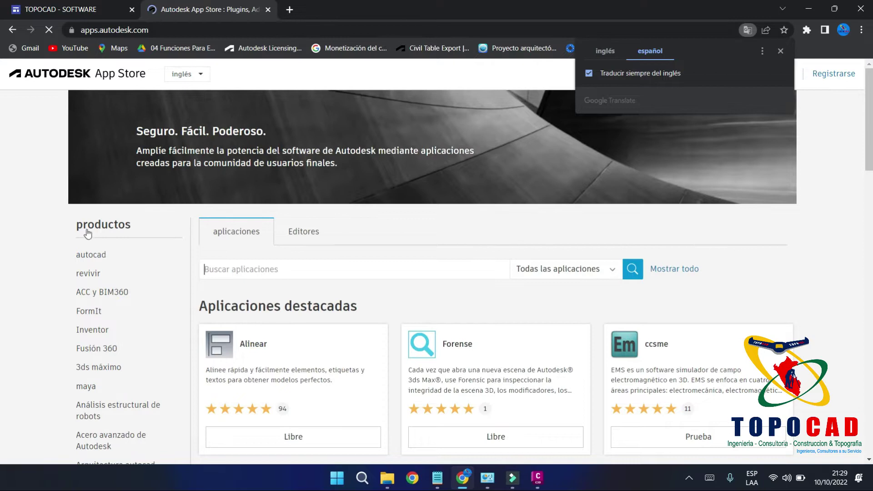
- Dismiss the translate prompt and search the App Store for 'CIVIL TABLE EXPORT'
{"action": "left_click", "coordinate": [780, 51]}
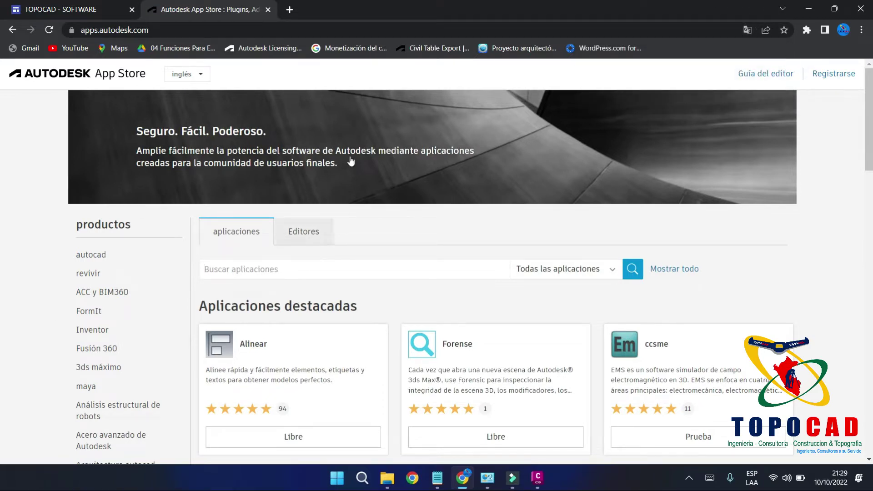
{"action": "scroll", "coordinate": [398, 310], "scroll_direction": "down", "scroll_amount": 3}
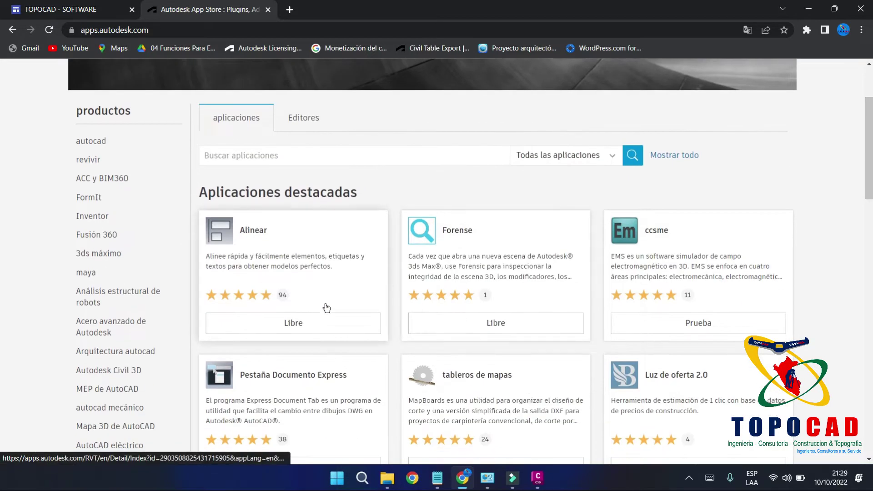
{"action": "scroll", "coordinate": [335, 308], "scroll_direction": "down", "scroll_amount": 3}
{"action": "scroll", "coordinate": [419, 339], "scroll_direction": "up", "scroll_amount": 2}
{"action": "scroll", "coordinate": [420, 339], "scroll_direction": "up", "scroll_amount": 2}
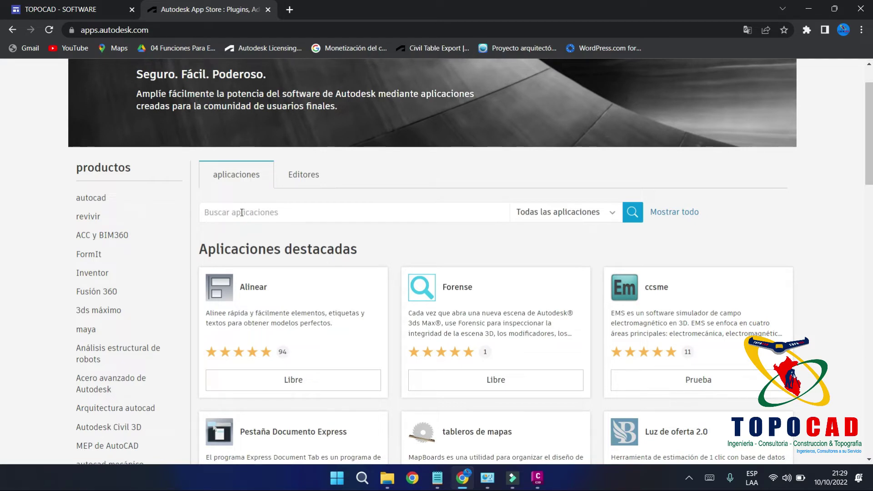
{"action": "left_click", "coordinate": [246, 212]}
{"action": "type", "text": "CIVIL TABLE EXPORT"}
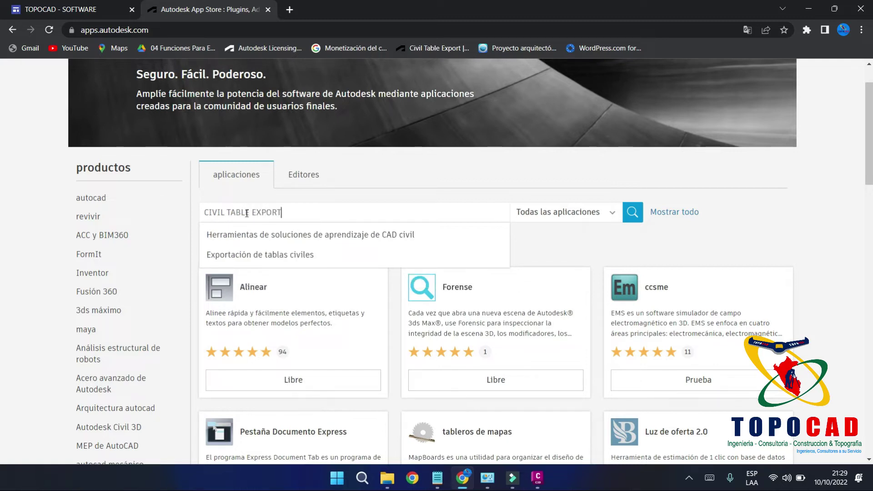
{"action": "key", "text": "Return"}
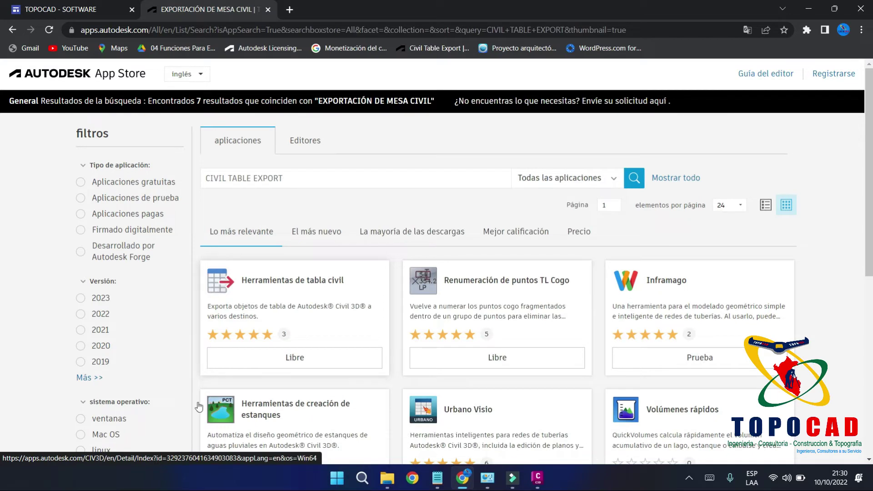
{"action": "scroll", "coordinate": [426, 289], "scroll_direction": "down", "scroll_amount": 2}
{"action": "scroll", "coordinate": [652, 353], "scroll_direction": "down", "scroll_amount": 4}
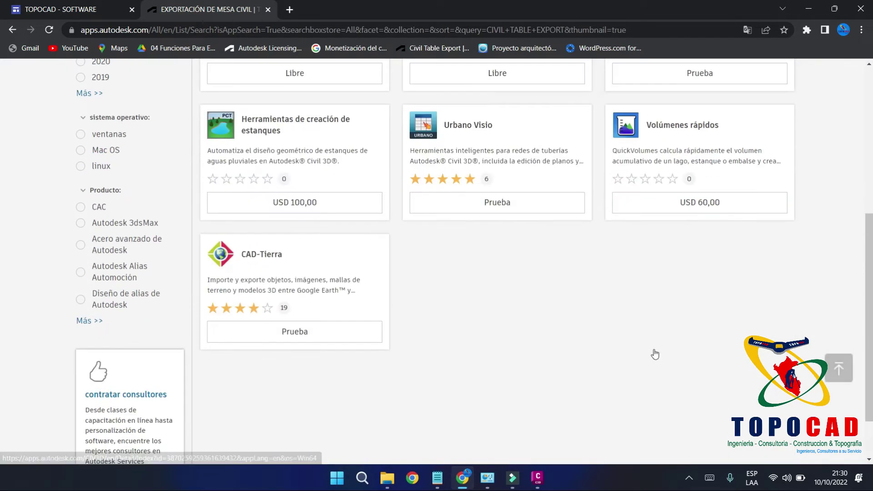
{"action": "scroll", "coordinate": [528, 382], "scroll_direction": "up", "scroll_amount": 4}
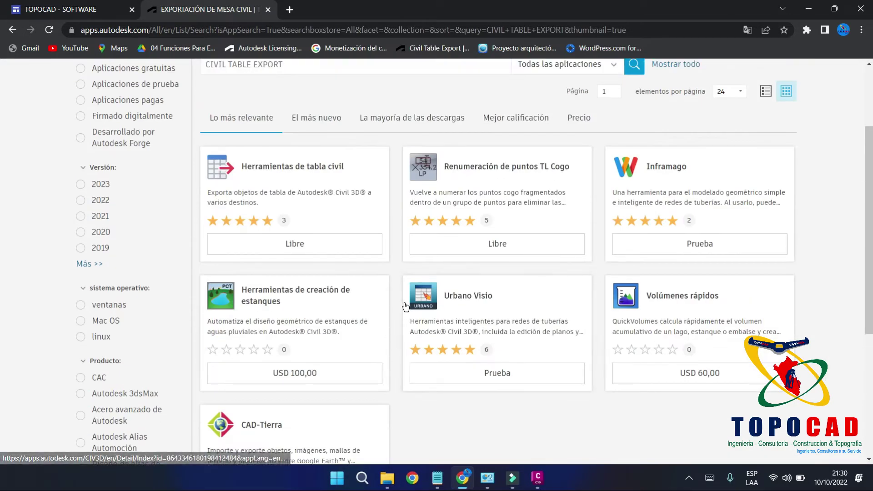
{"action": "scroll", "coordinate": [409, 309], "scroll_direction": "down", "scroll_amount": 2}
{"action": "scroll", "coordinate": [447, 337], "scroll_direction": "up", "scroll_amount": 2}
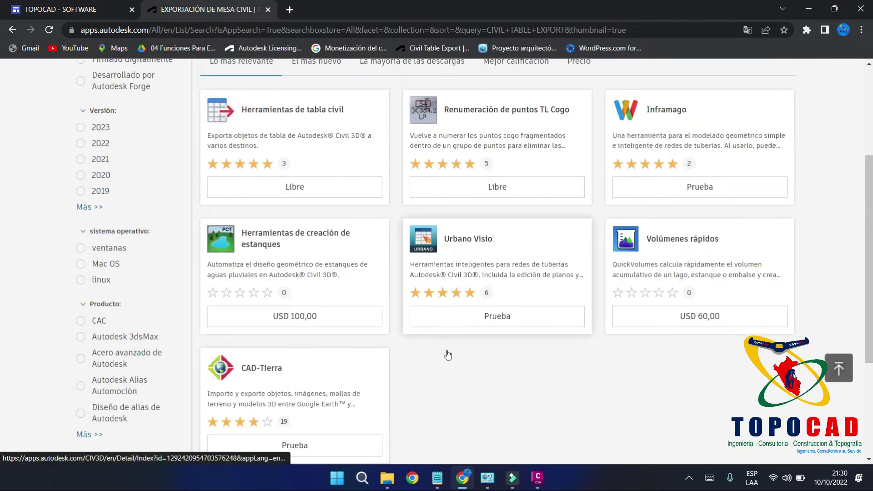
{"action": "scroll", "coordinate": [446, 345], "scroll_direction": "up", "scroll_amount": 1}
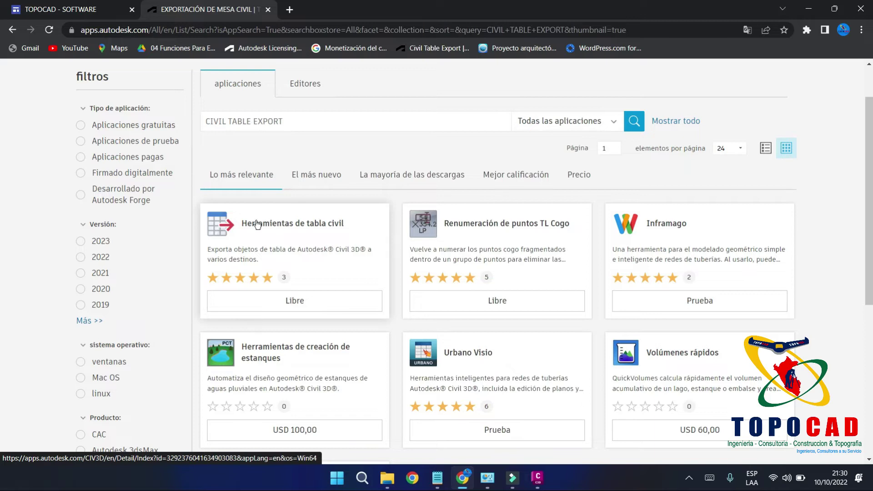
{"action": "left_click", "coordinate": [279, 227]}
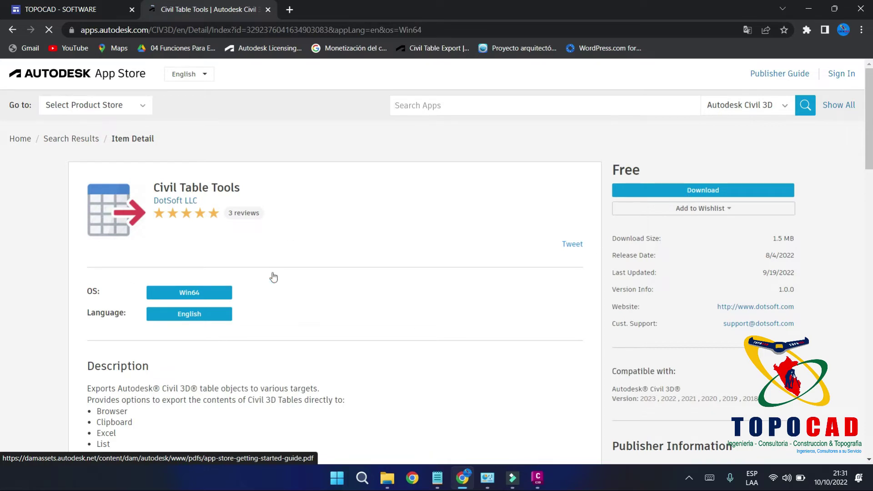
{"action": "scroll", "coordinate": [273, 275], "scroll_direction": "down", "scroll_amount": 3}
{"action": "scroll", "coordinate": [273, 275], "scroll_direction": "down", "scroll_amount": 2}
{"action": "scroll", "coordinate": [273, 275], "scroll_direction": "up", "scroll_amount": 5}
{"action": "scroll", "coordinate": [308, 255], "scroll_direction": "down", "scroll_amount": 1}
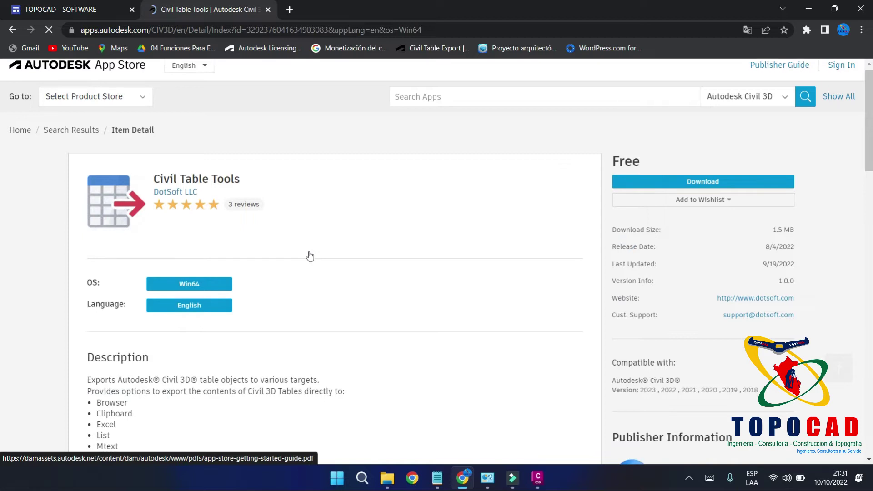
{"action": "scroll", "coordinate": [308, 255], "scroll_direction": "down", "scroll_amount": 5}
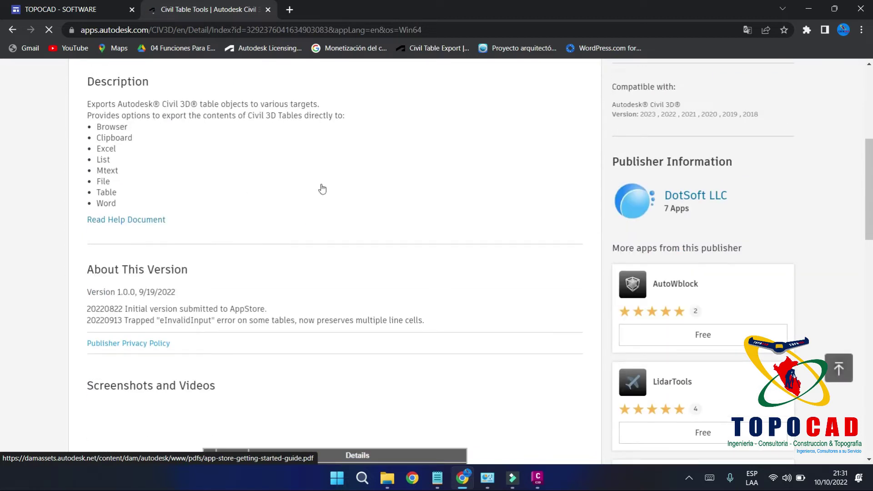
{"action": "scroll", "coordinate": [257, 289], "scroll_direction": "down", "scroll_amount": 2}
{"action": "scroll", "coordinate": [259, 291], "scroll_direction": "down", "scroll_amount": 2}
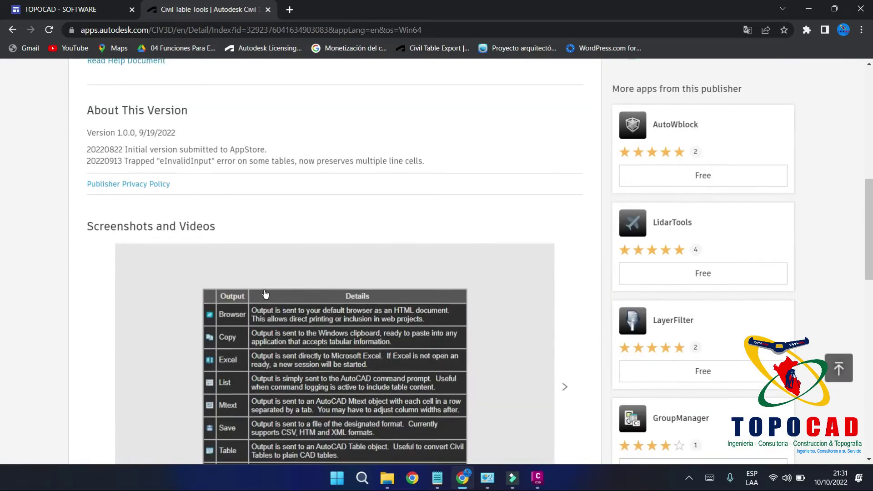
{"action": "scroll", "coordinate": [241, 290], "scroll_direction": "down", "scroll_amount": 4}
{"action": "scroll", "coordinate": [228, 290], "scroll_direction": "down", "scroll_amount": 2}
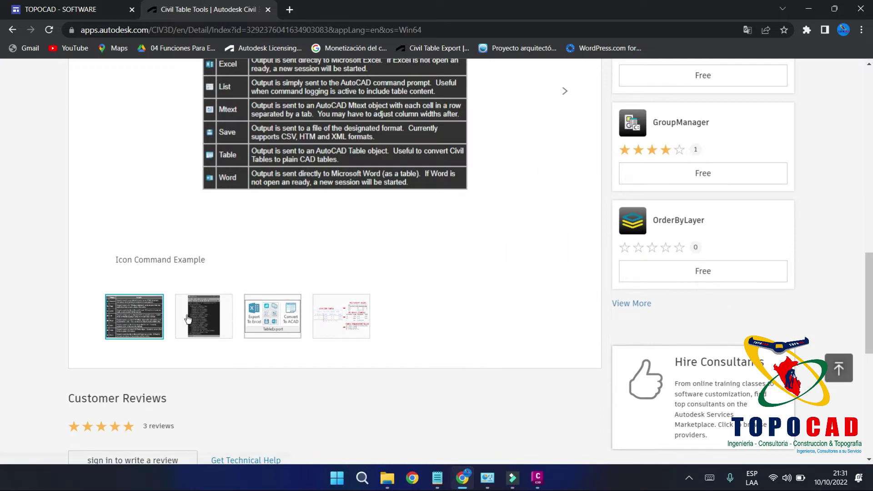
{"action": "left_click", "coordinate": [273, 312]}
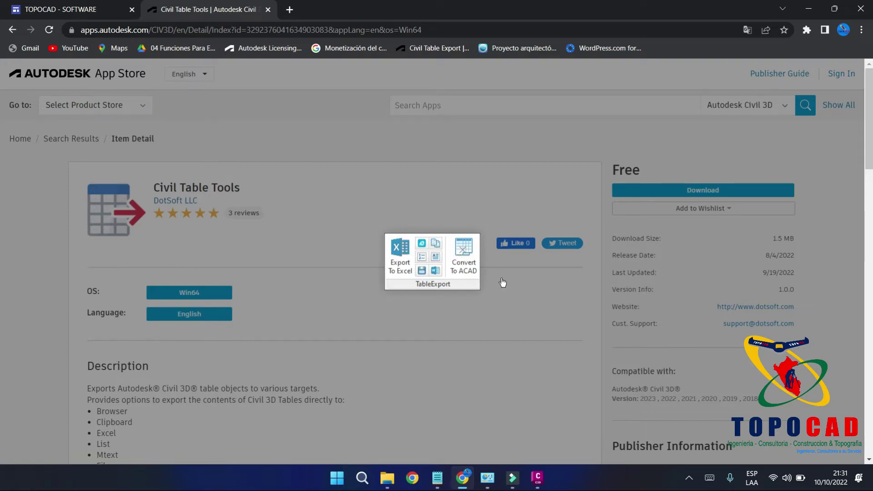
{"action": "left_click", "coordinate": [516, 287]}
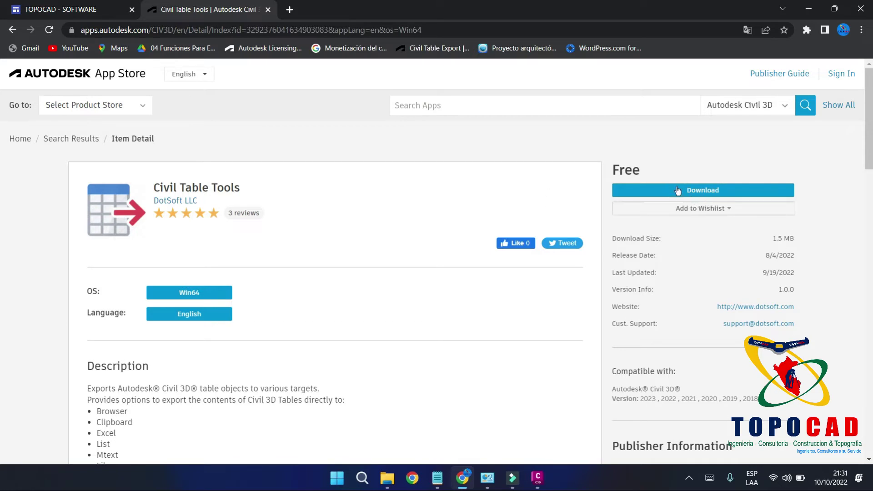
- Sign in with the account e-mail, download the Civil Table Tools installer, and return to the TOPOCAD tab
{"action": "left_click", "coordinate": [704, 192]}
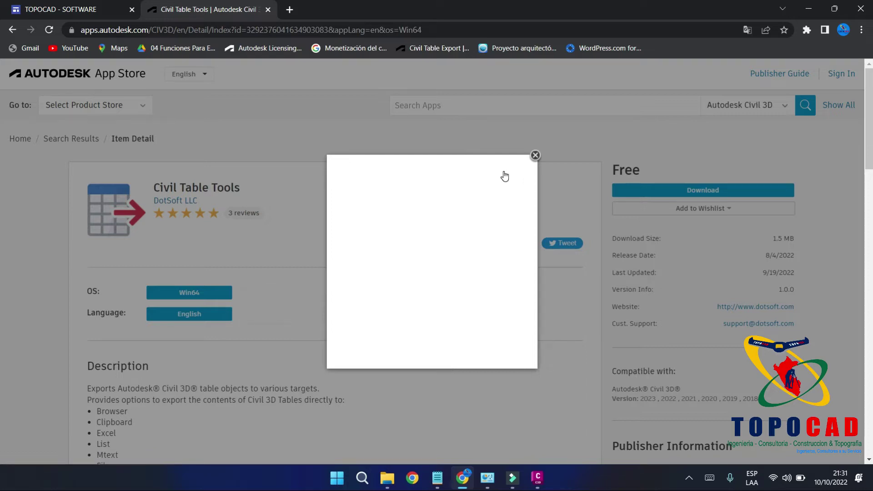
{"action": "left_click", "coordinate": [386, 153]}
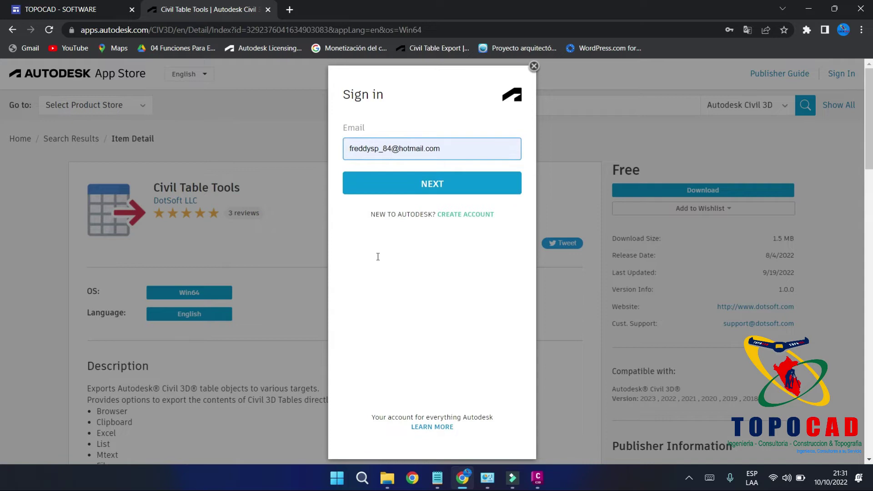
{"action": "key", "text": "Return"}
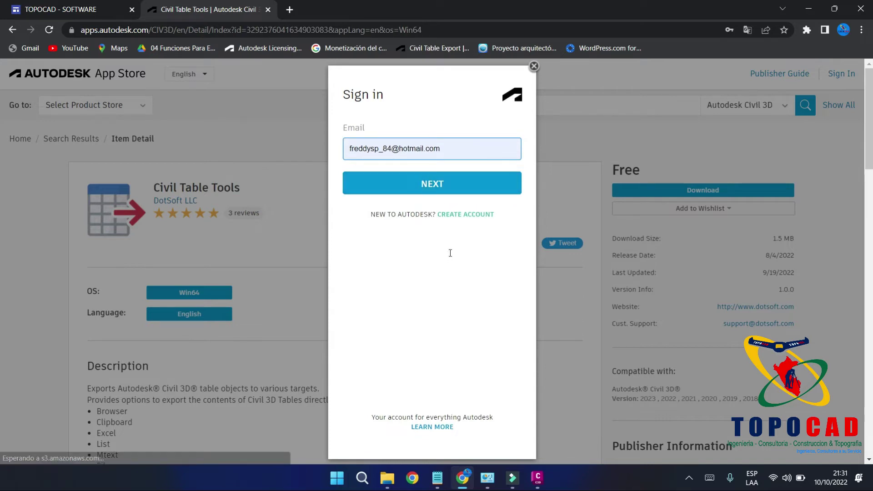
{"action": "left_click", "coordinate": [417, 183]}
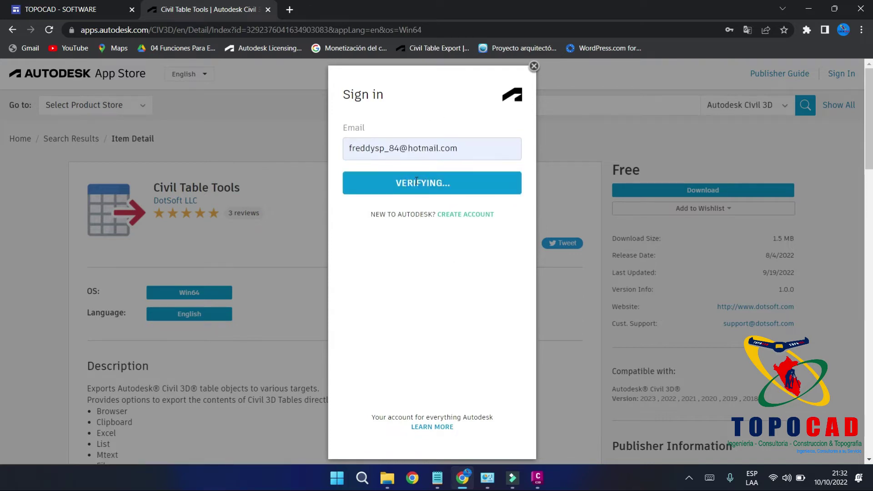
{"action": "left_click", "coordinate": [442, 233]}
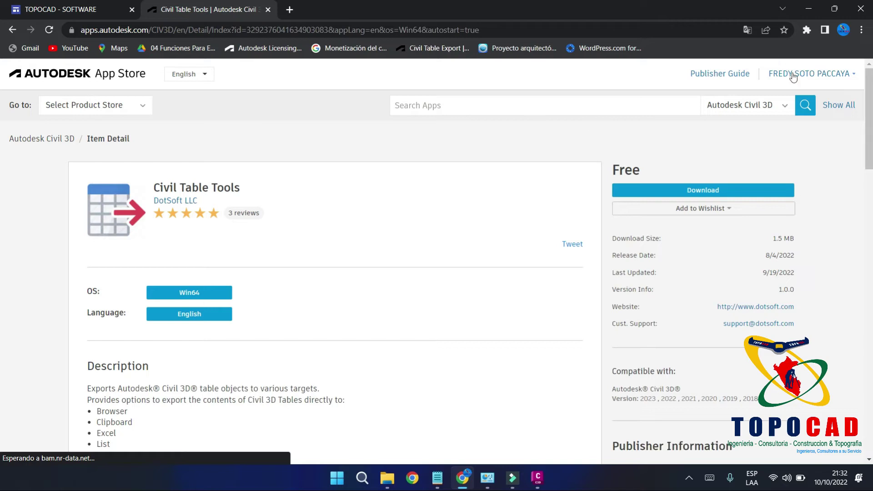
{"action": "left_click", "coordinate": [726, 193]}
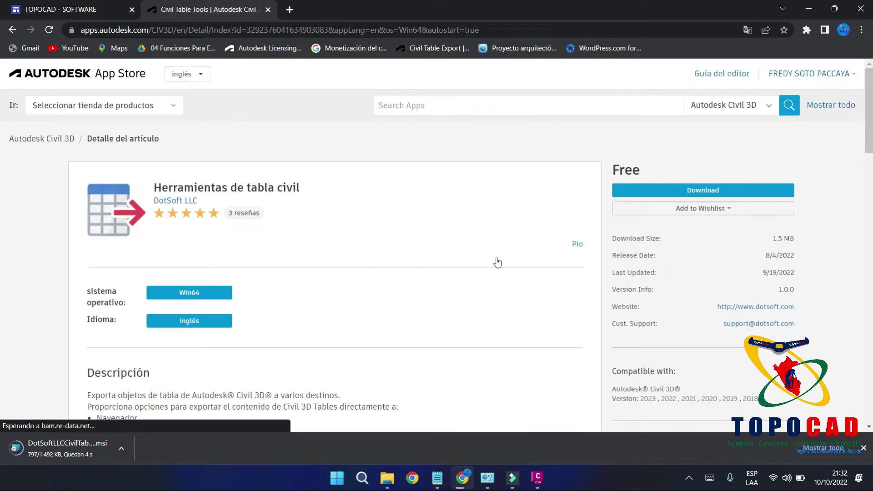
{"action": "left_click", "coordinate": [45, 13]}
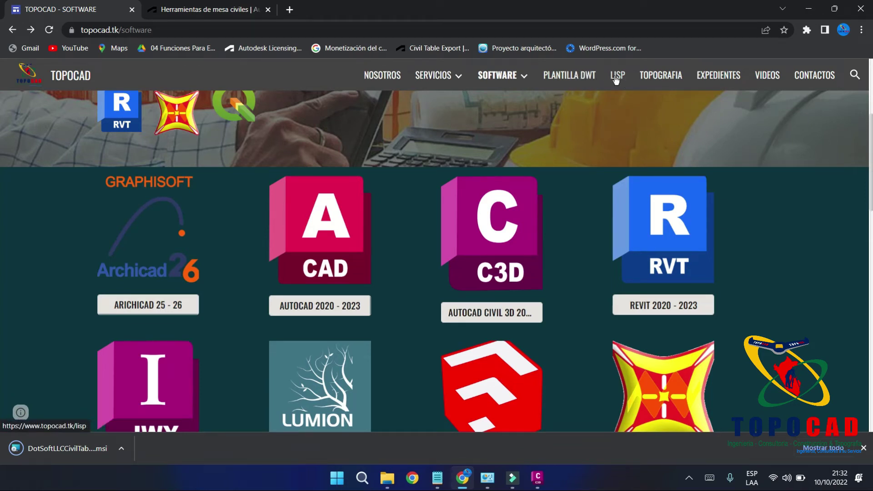
- View TOPOCAD's LISP page, then minimize Chrome to the desktop
{"action": "left_click", "coordinate": [616, 76]}
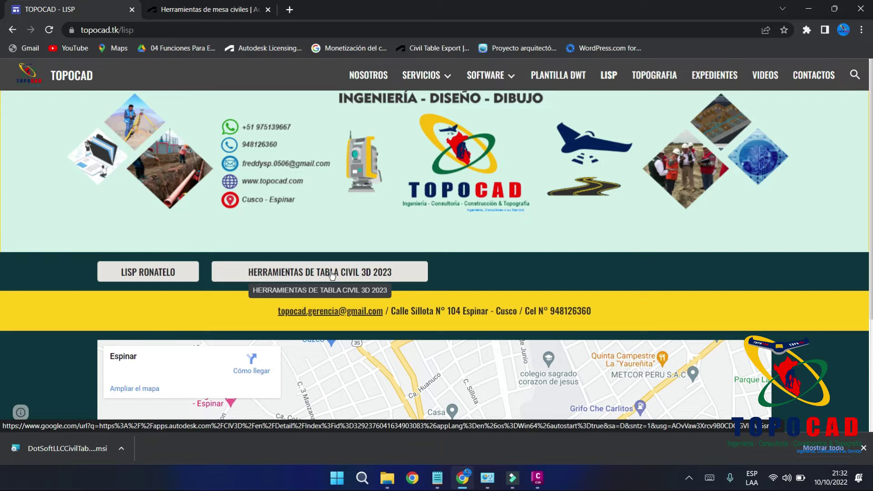
{"action": "left_click", "coordinate": [808, 9]}
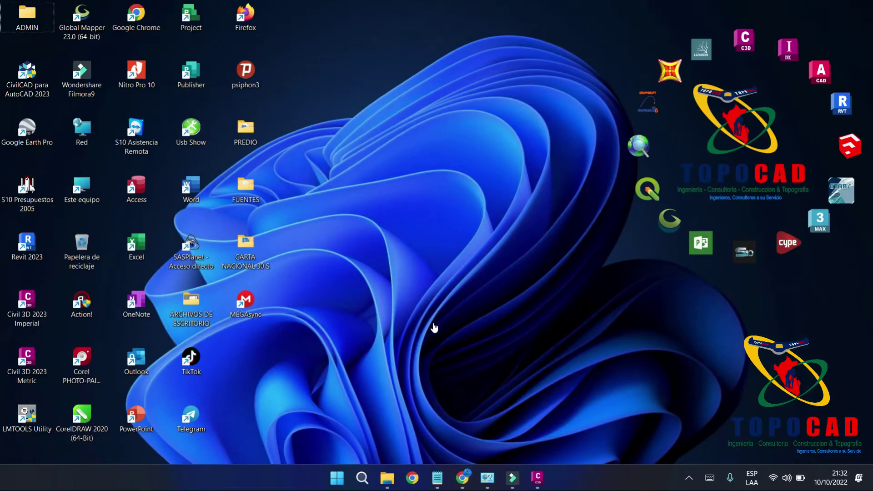
- Run the DotSoftLLCCivilTableTools package from Descargas to install Civil Table Tools 1.0.0
{"action": "right_click", "coordinate": [404, 325]}
{"action": "left_click", "coordinate": [346, 307]}
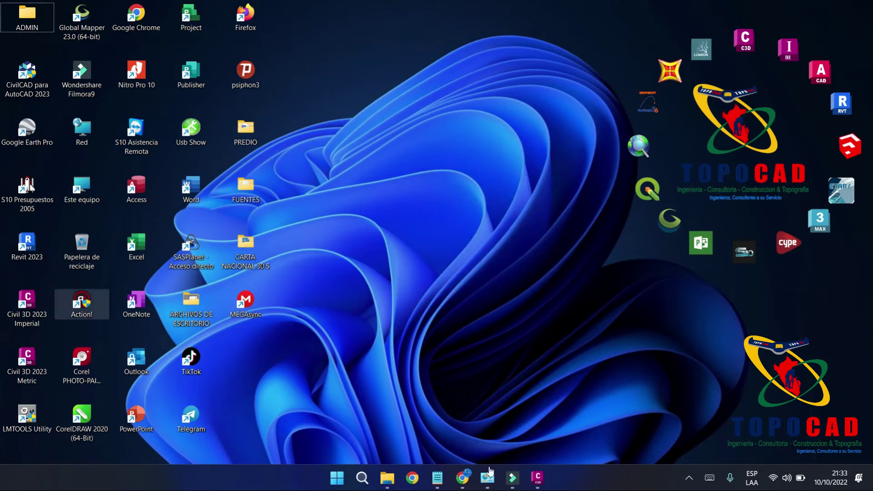
{"action": "left_click", "coordinate": [387, 477]}
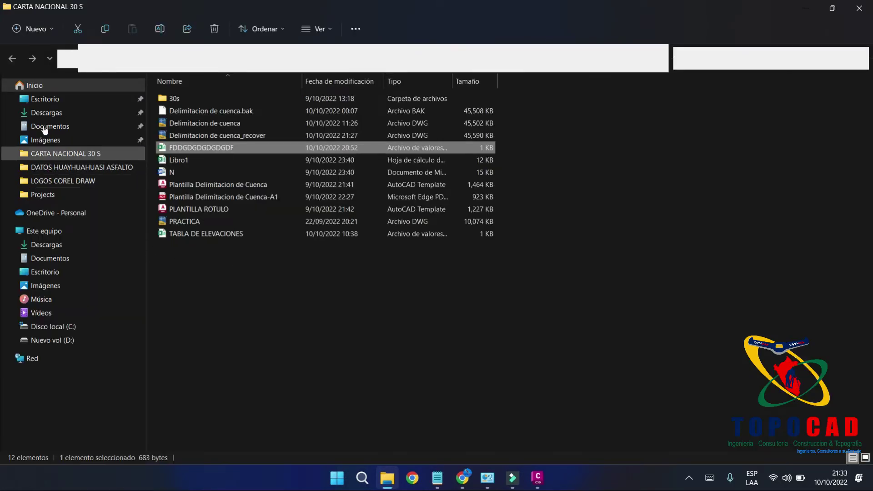
{"action": "left_click", "coordinate": [43, 113]}
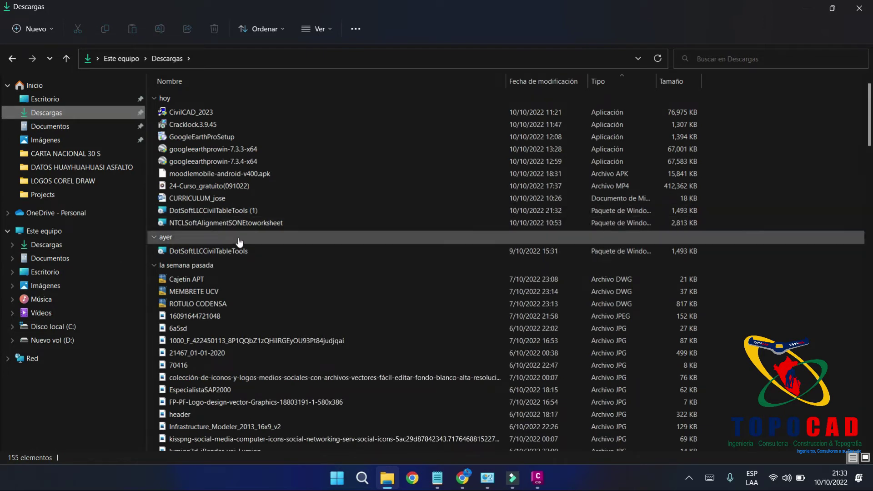
{"action": "left_click", "coordinate": [198, 251]}
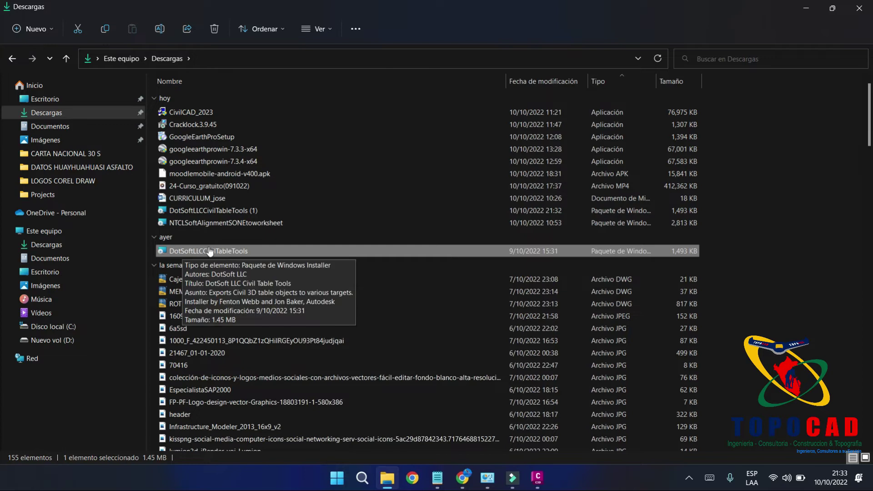
{"action": "right_click", "coordinate": [210, 252]}
{"action": "key", "text": "Return"}
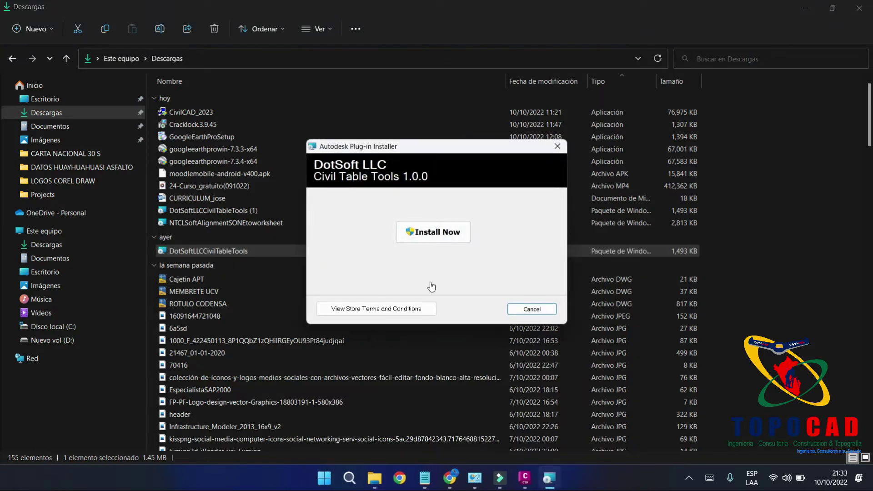
{"action": "left_click", "coordinate": [432, 232]}
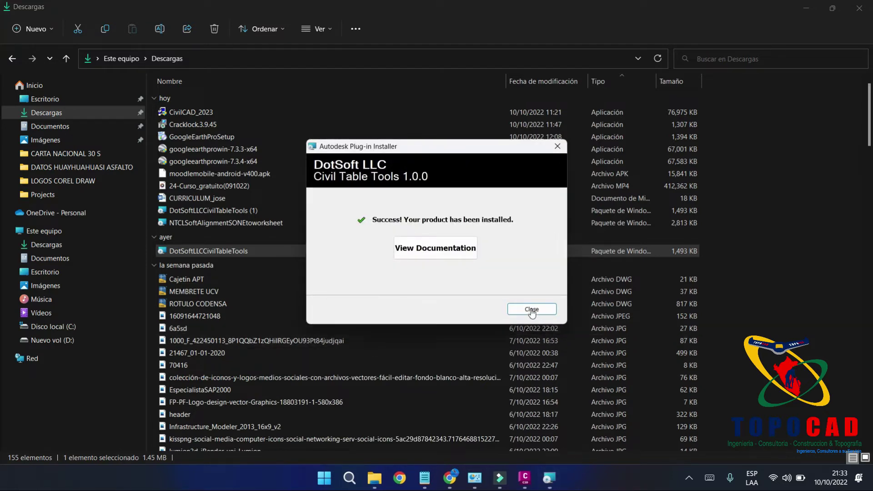
{"action": "left_click", "coordinate": [531, 309]}
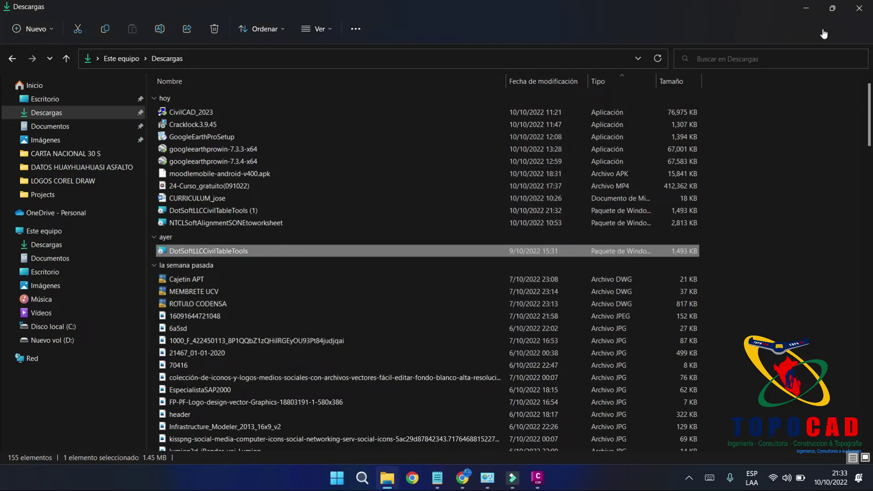
- Switch to Civil 3D and open the Delimitacion de cuenca.dwg drawing
{"action": "left_click", "coordinate": [806, 8]}
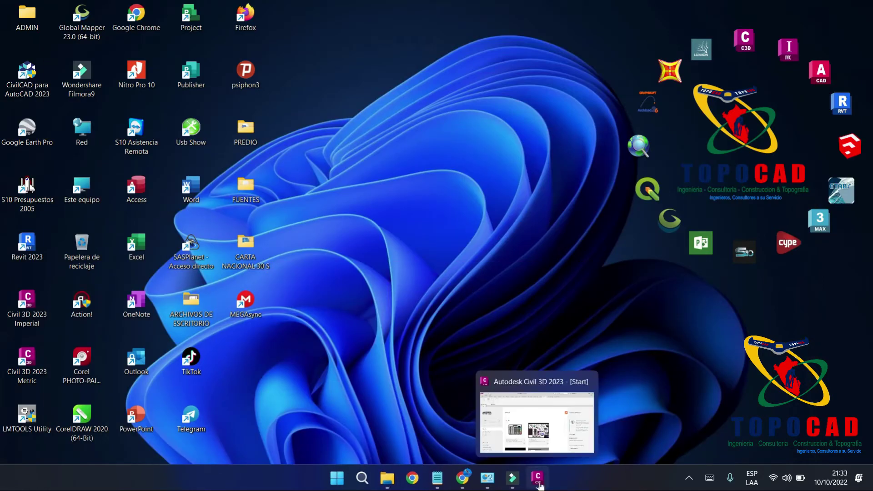
{"action": "left_click", "coordinate": [538, 477]}
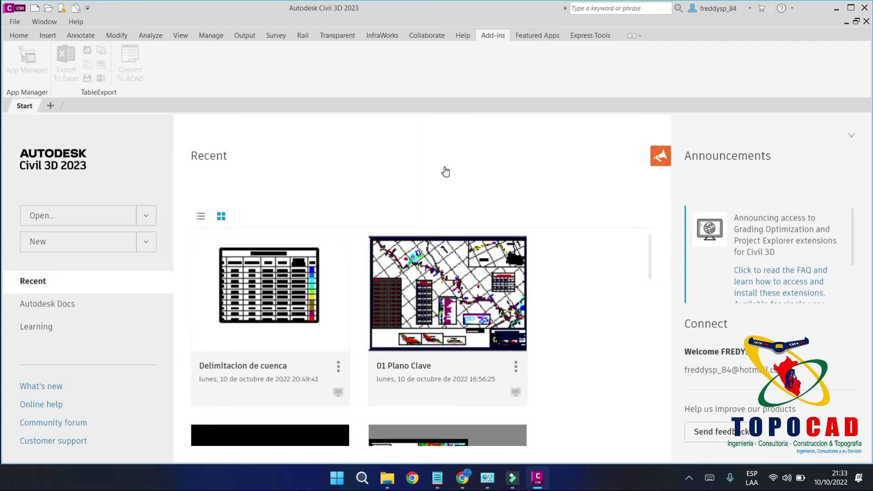
{"action": "left_click", "coordinate": [50, 9]}
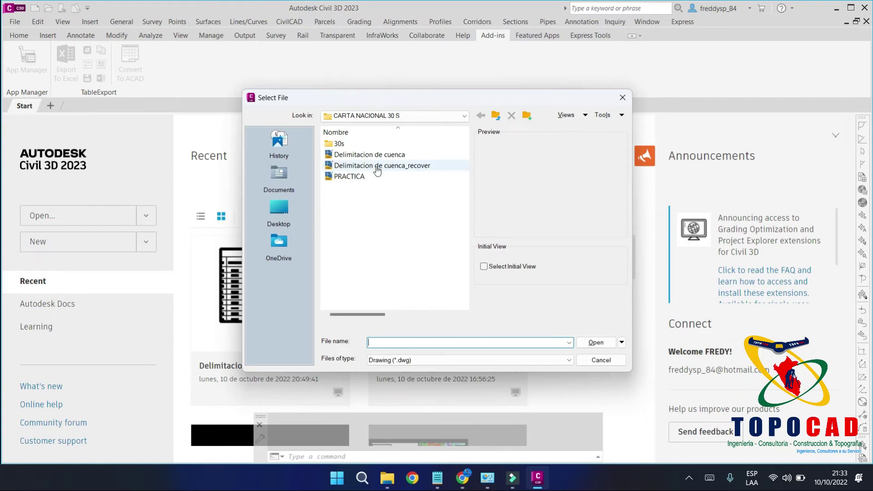
{"action": "left_click", "coordinate": [355, 154]}
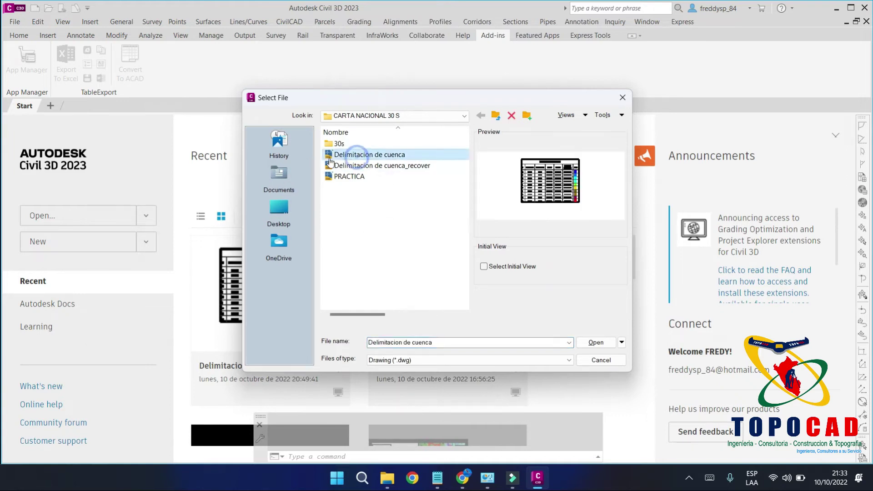
{"action": "left_click", "coordinate": [591, 341]}
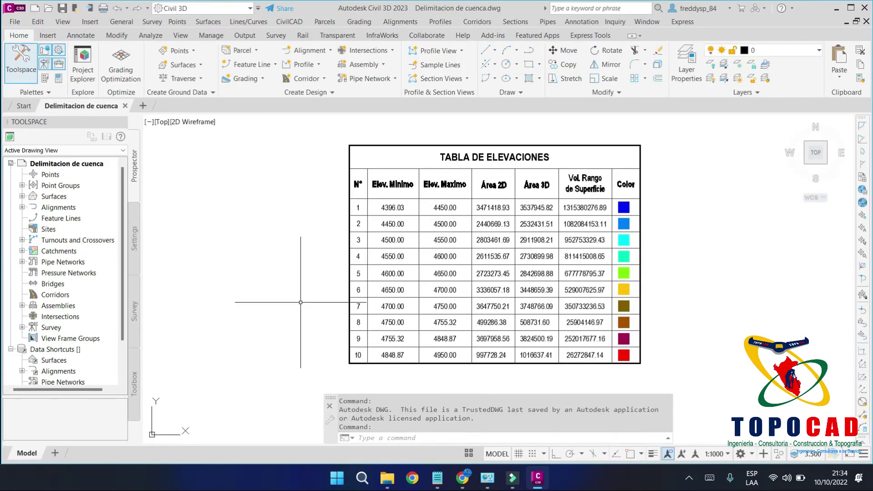
- Run the add-in's Excel export, allow the unsigned add-in, and pick the TABLA DE ELEVACIONES table
{"action": "left_click", "coordinate": [295, 192]}
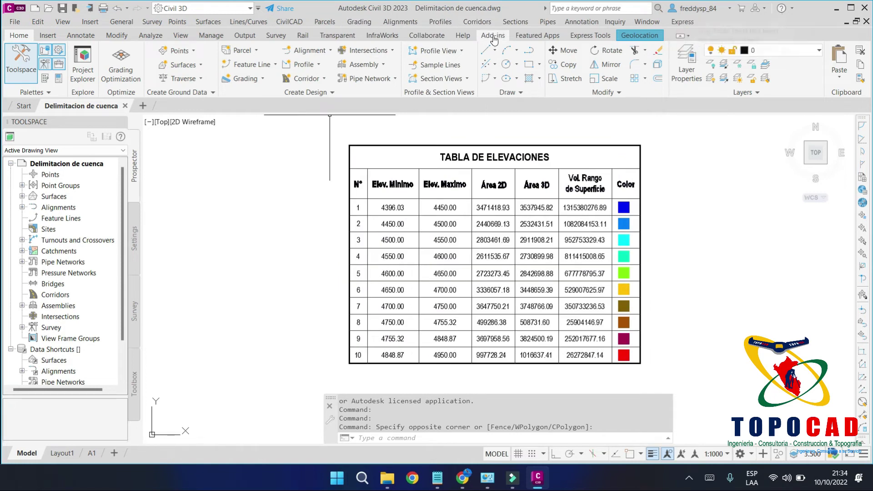
{"action": "left_click", "coordinate": [493, 38]}
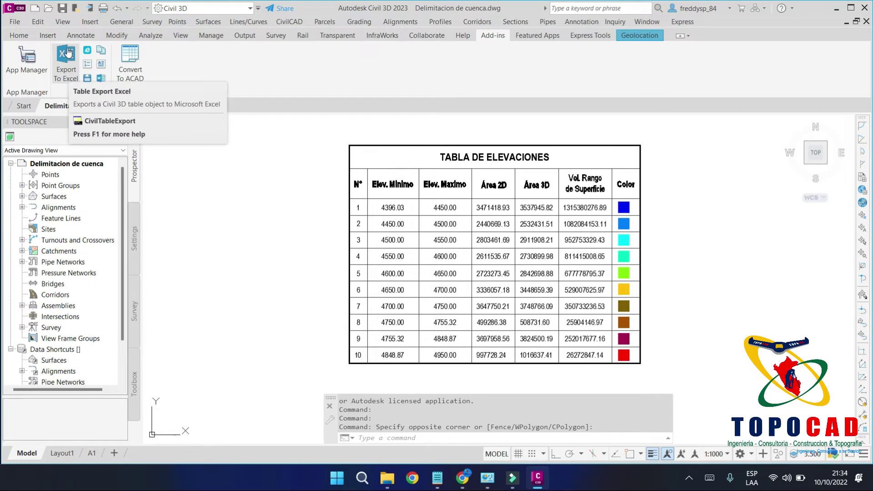
{"action": "left_click", "coordinate": [67, 52]}
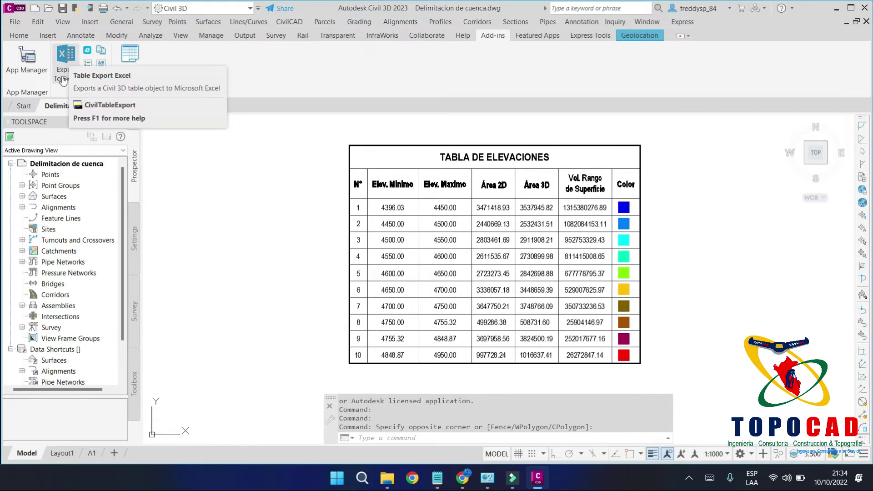
{"action": "left_click", "coordinate": [65, 58]}
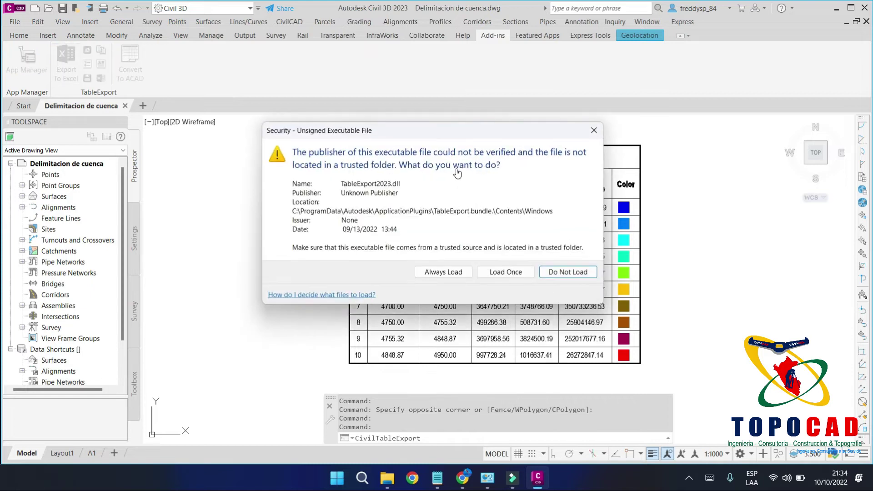
{"action": "left_click", "coordinate": [444, 272]}
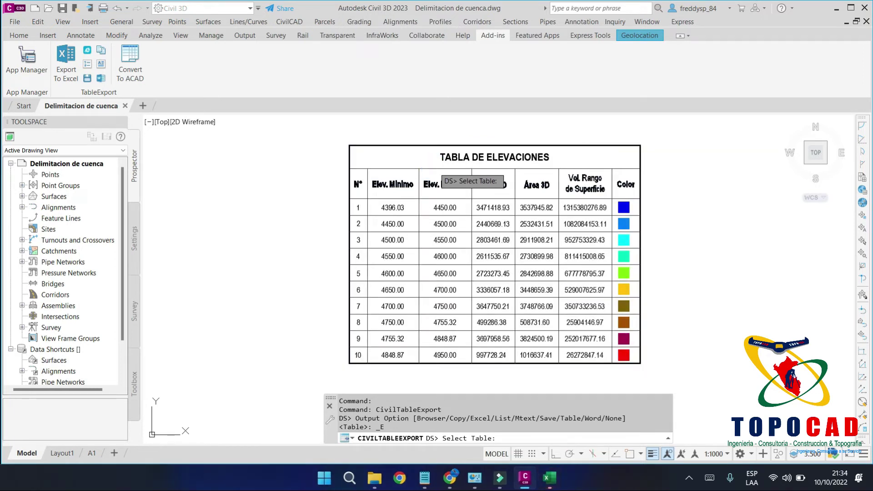
{"action": "left_click", "coordinate": [435, 169]}
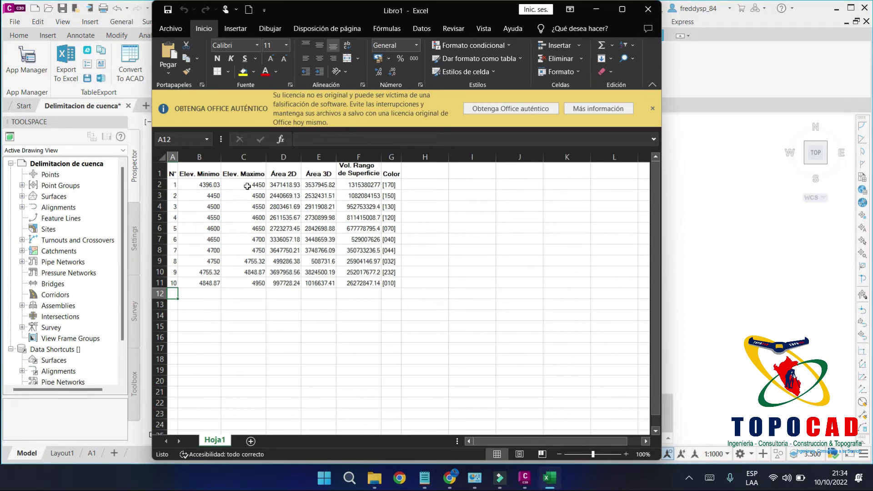
- Maximize Excel to review the 7-column, 10-row table in Libro1, then minimize it
{"action": "left_click", "coordinate": [621, 9]}
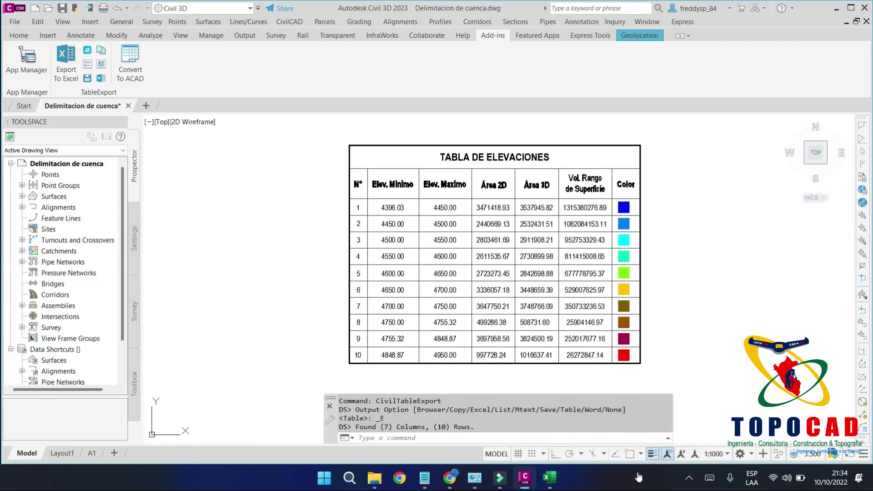
{"action": "left_click", "coordinate": [809, 9]}
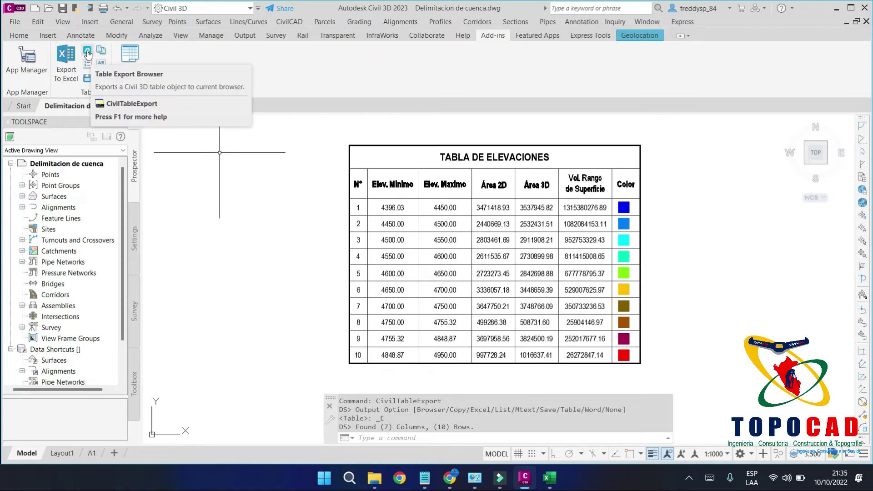
- Export the elevation table as a default.htm web page and view its 10 rows in Firefox
{"action": "left_click", "coordinate": [87, 53]}
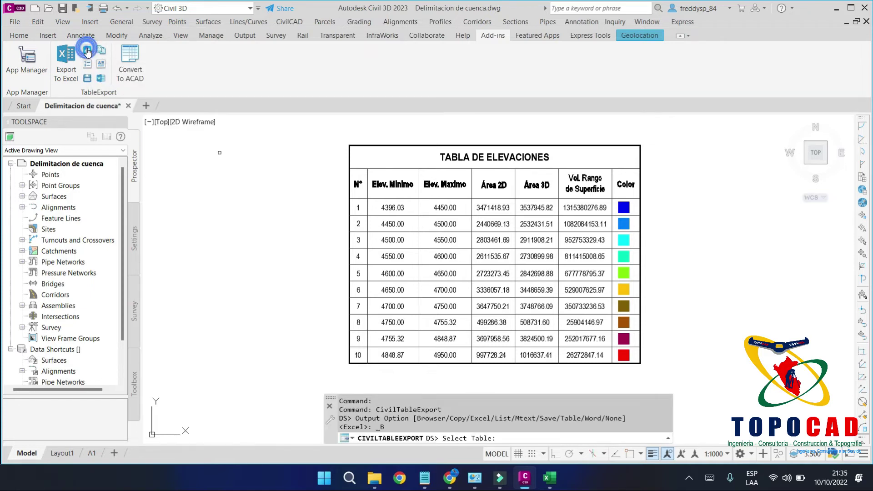
{"action": "left_click", "coordinate": [459, 192]}
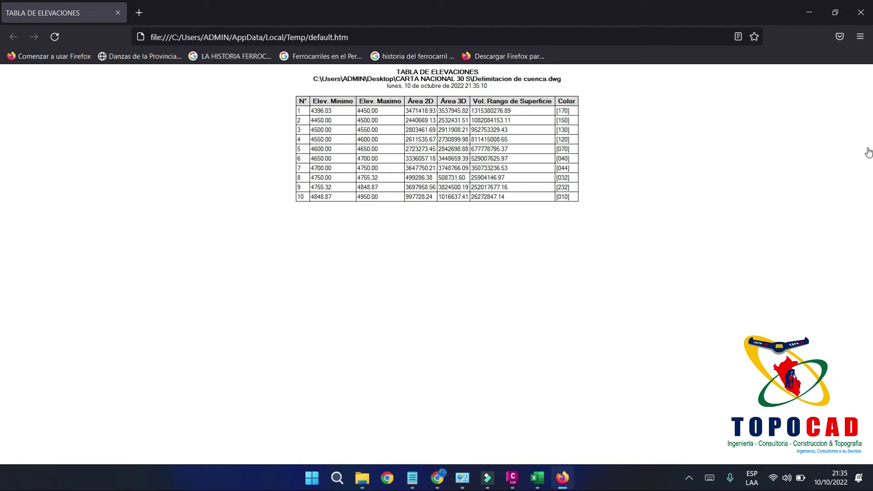
- Minimize Firefox and list the elevation table's 10 rows as text in an enlarged command history
{"action": "left_click", "coordinate": [809, 18]}
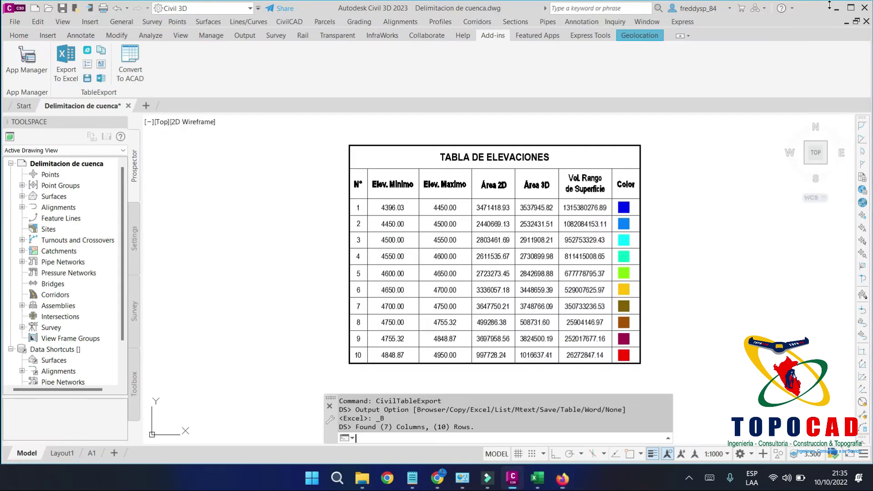
{"action": "left_click", "coordinate": [87, 64]}
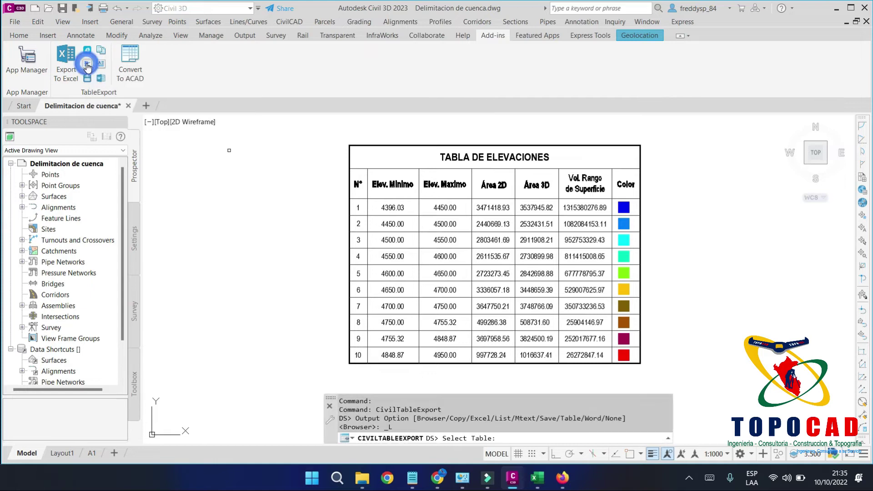
{"action": "left_click", "coordinate": [431, 173]}
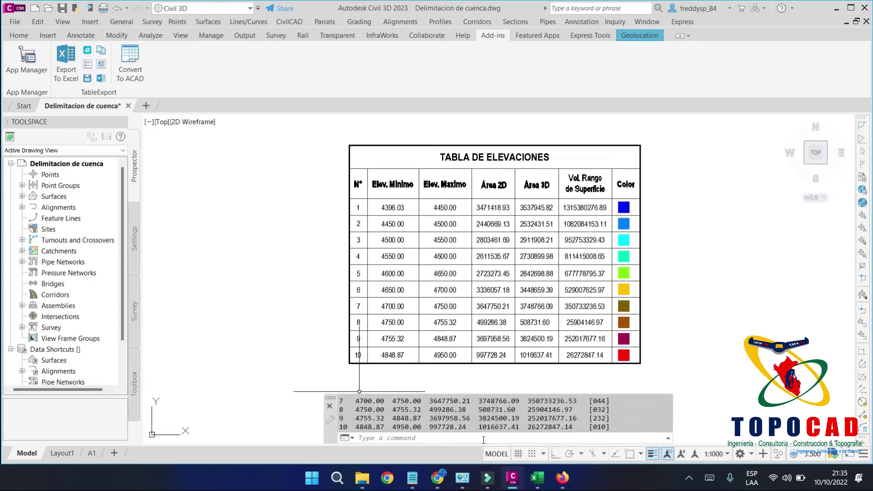
{"action": "left_click_drag", "start_coordinate": [505, 395], "coordinate": [515, 245]}
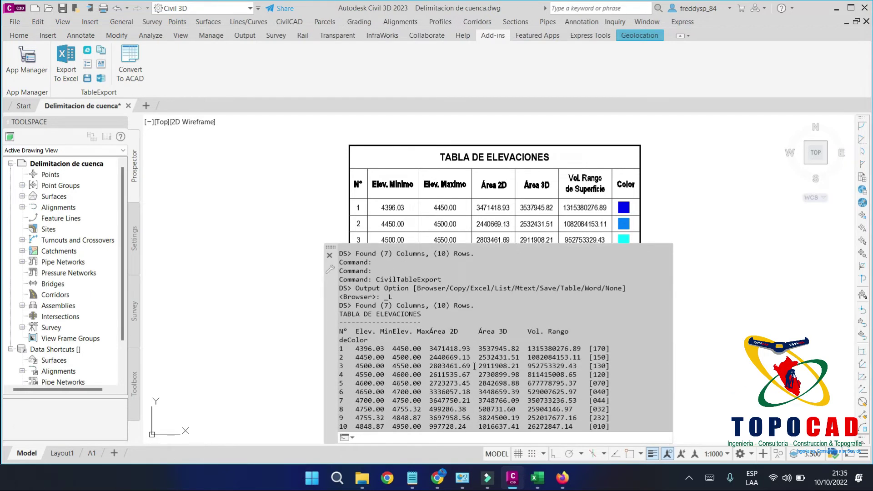
{"action": "left_click_drag", "start_coordinate": [512, 245], "coordinate": [503, 380]}
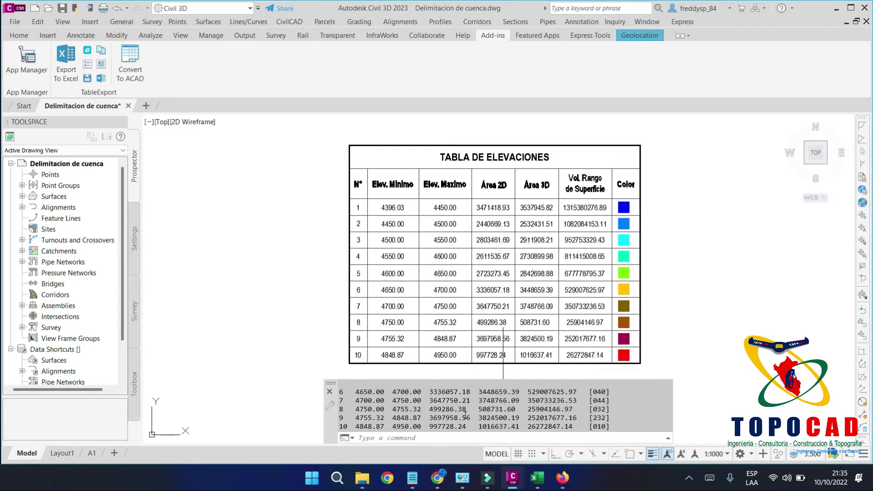
- Save the elevation table as CSV file 'TABLA DE ELEVACION II' in the CARTA NACIONAL 30 S folder
{"action": "left_click", "coordinate": [88, 81]}
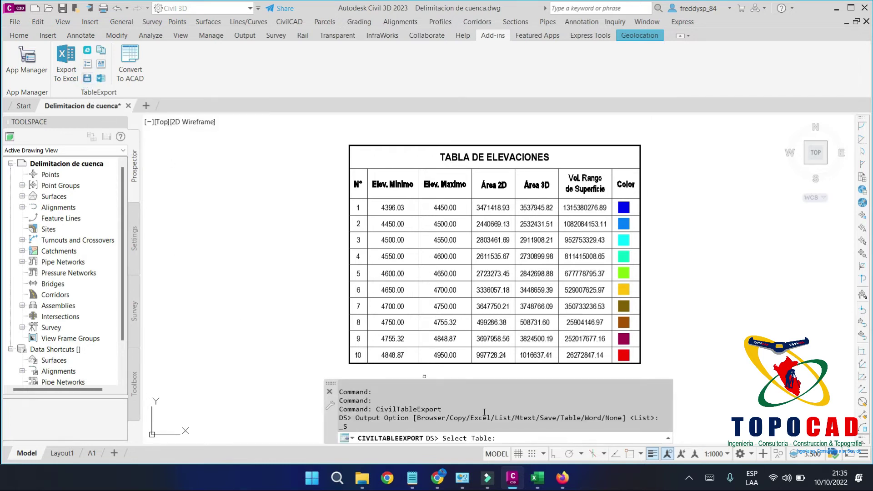
{"action": "left_click", "coordinate": [446, 302]}
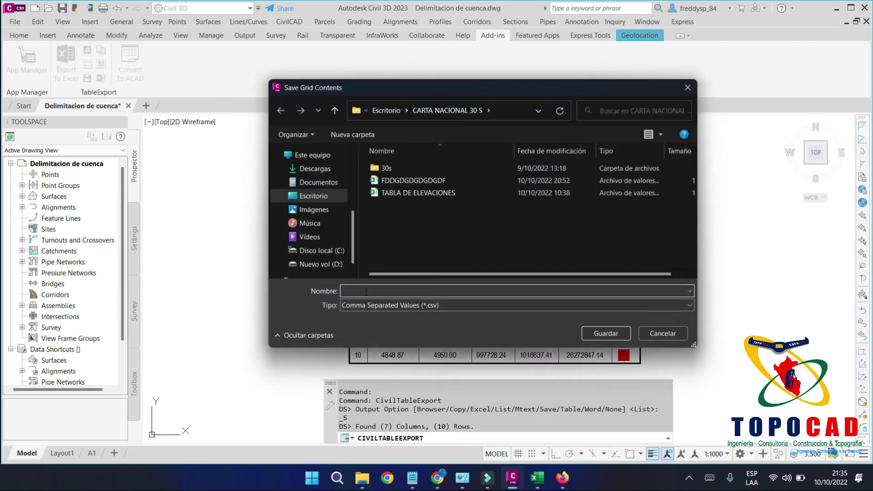
{"action": "left_click", "coordinate": [391, 180]}
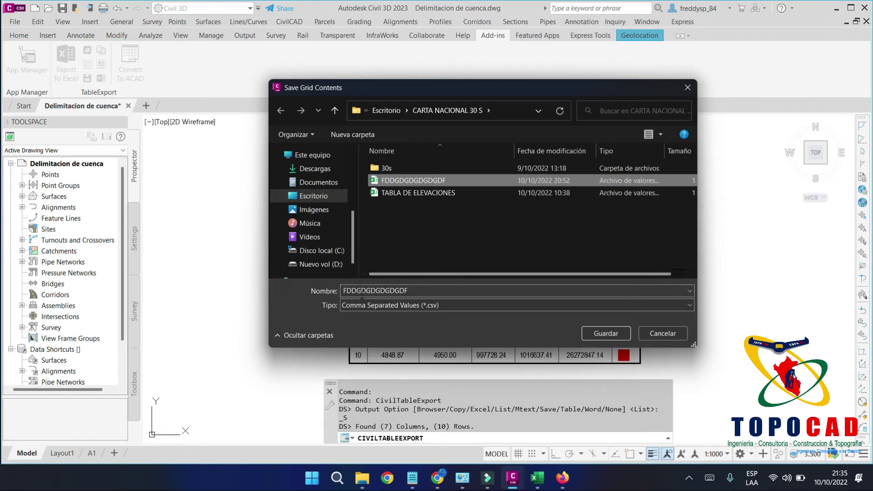
{"action": "double_click", "coordinate": [416, 290]}
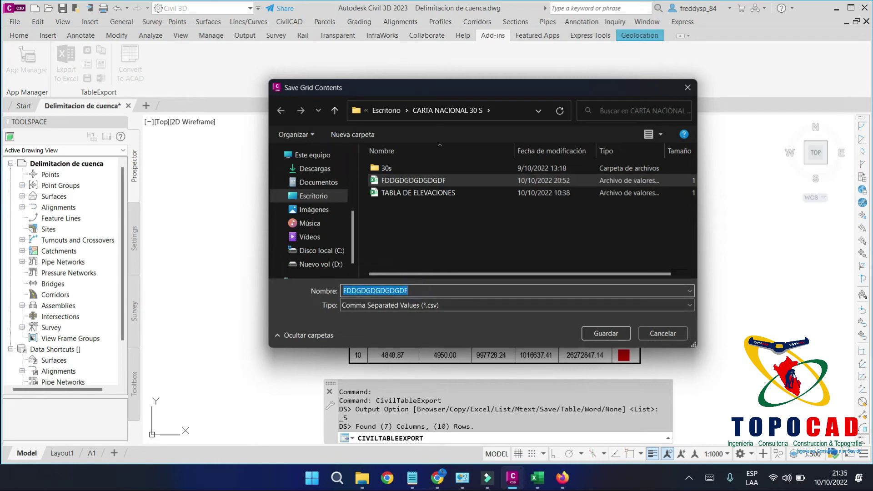
{"action": "type", "text": "TABLA DE EL"}
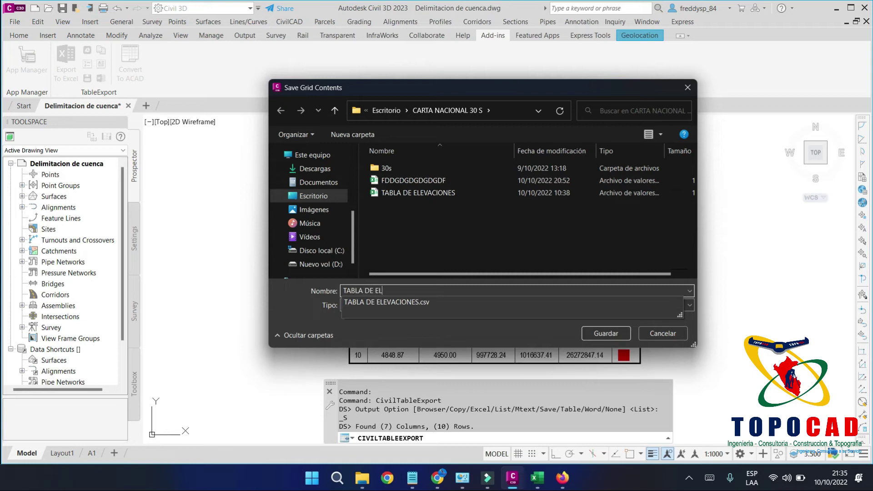
{"action": "type", "text": "ON II"}
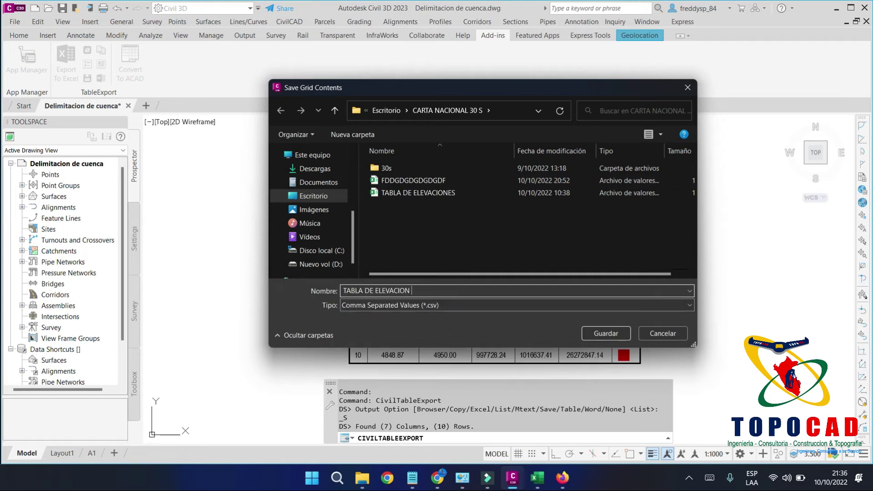
{"action": "left_click", "coordinate": [600, 335]}
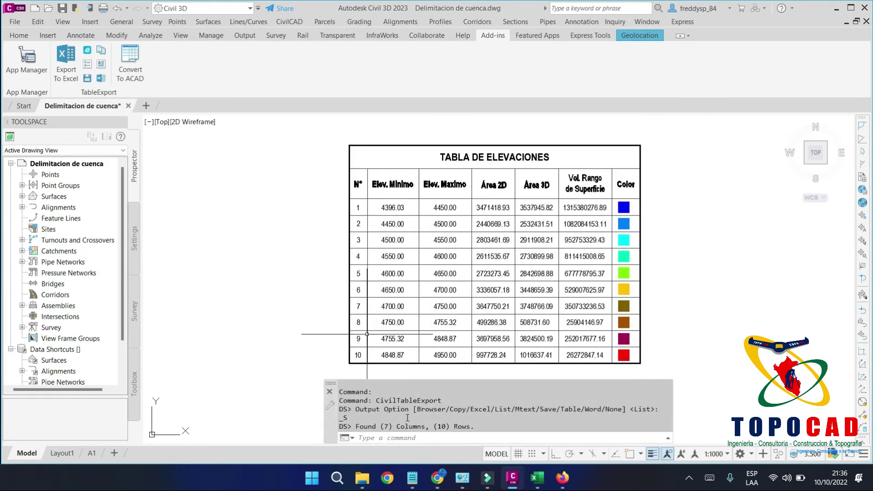
- Open the CARTA NACIONAL 30 S desktop folder and select the TABLA DE ELEVACION II file
{"action": "left_click", "coordinate": [361, 478]}
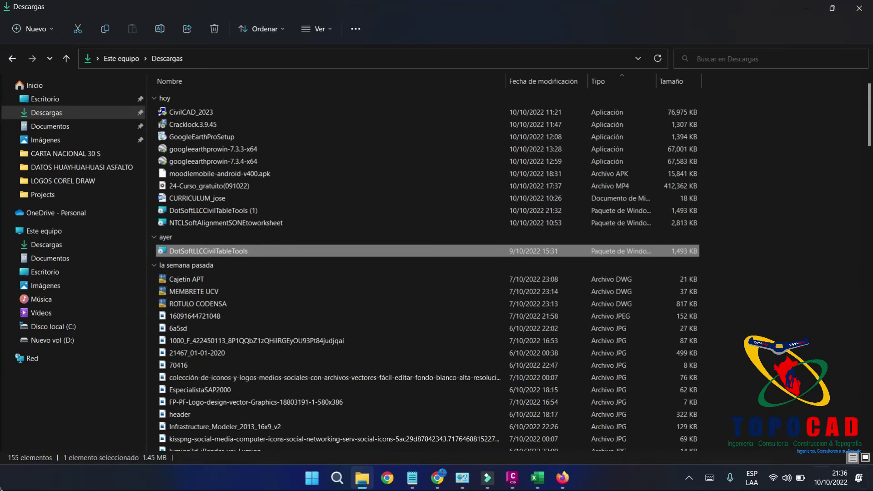
{"action": "left_click", "coordinate": [859, 8]}
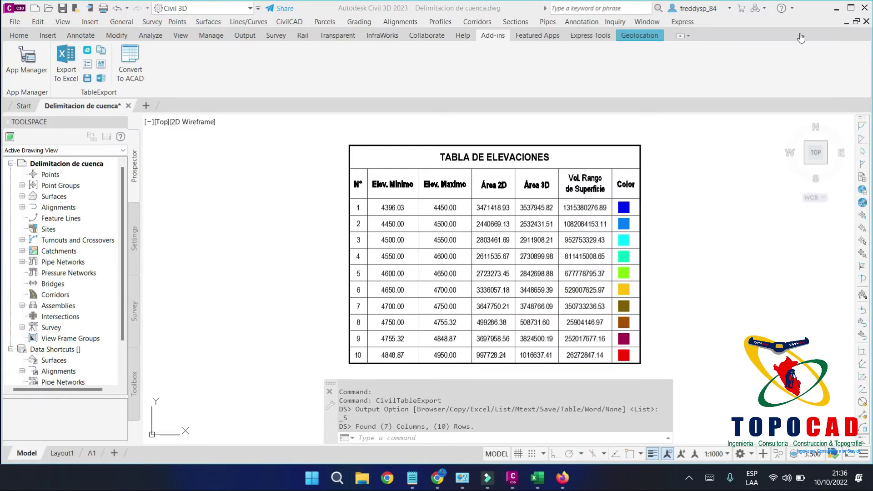
{"action": "left_click", "coordinate": [835, 9]}
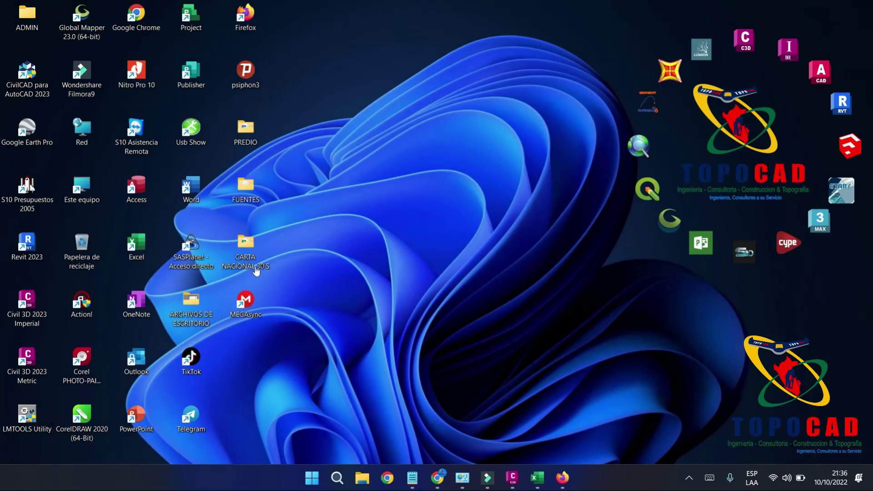
{"action": "left_click", "coordinate": [245, 251]}
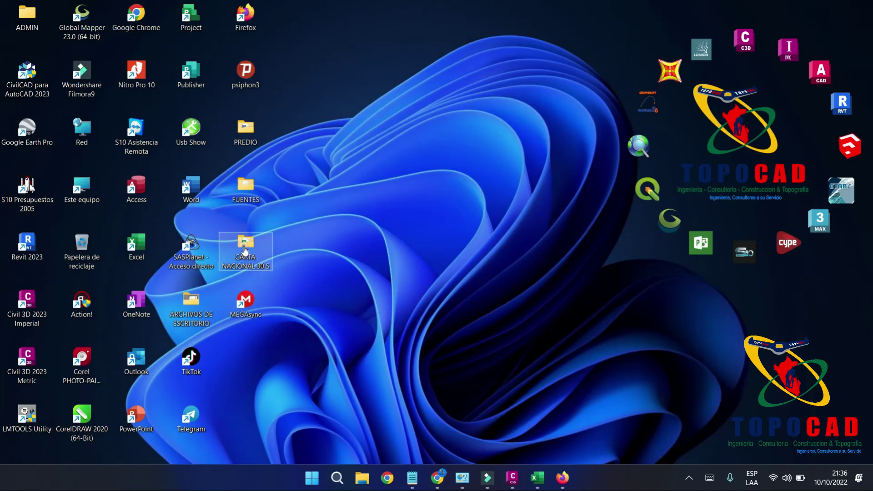
{"action": "double_click", "coordinate": [245, 250]}
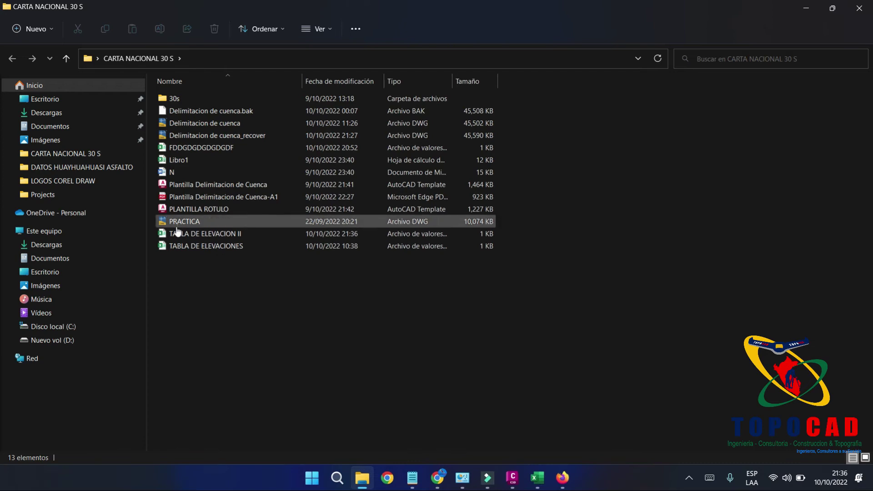
{"action": "left_click", "coordinate": [222, 237]}
- Check TABLA DE ELEVACION II.csv in Excel, then bring the Delimitacion de cuenca drawing back
{"action": "double_click", "coordinate": [222, 237]}
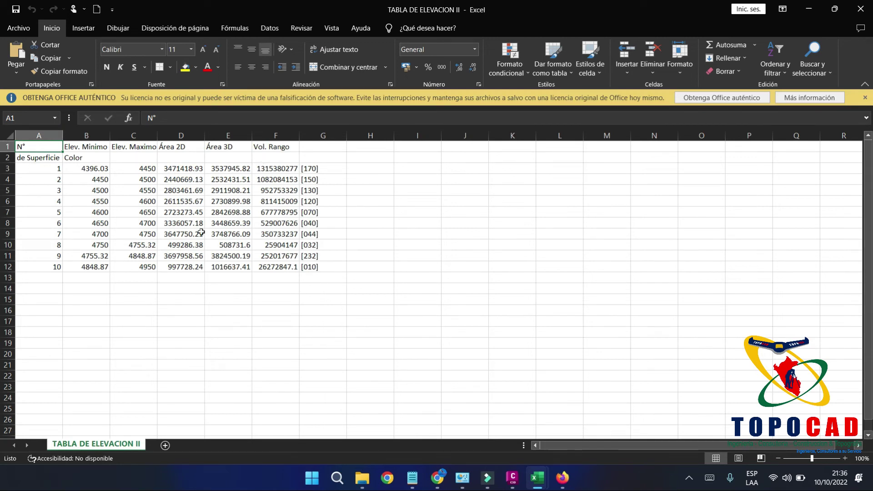
{"action": "left_click", "coordinate": [865, 98]}
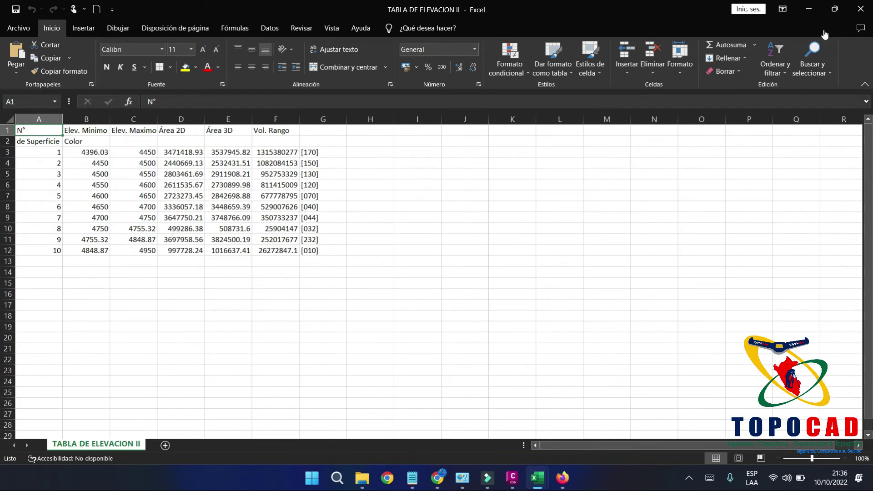
{"action": "left_click", "coordinate": [808, 10]}
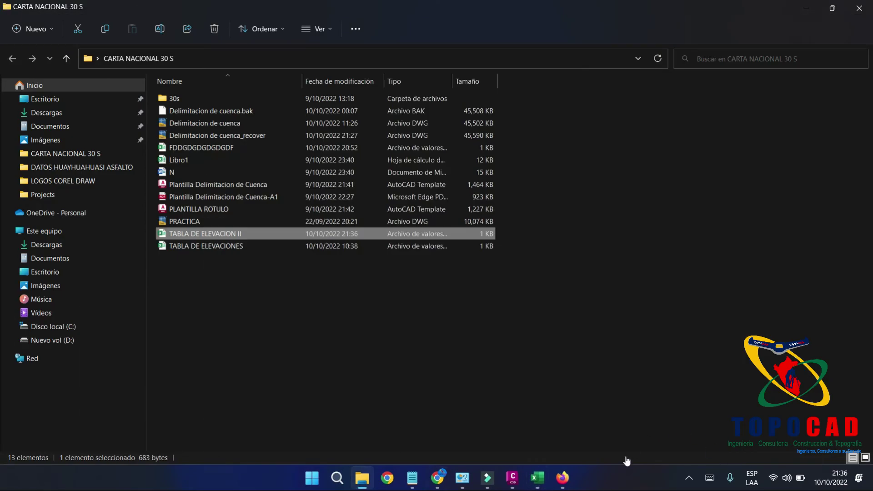
{"action": "left_click", "coordinate": [512, 477]}
{"action": "left_click", "coordinate": [290, 207]}
{"action": "left_click", "coordinate": [273, 234]}
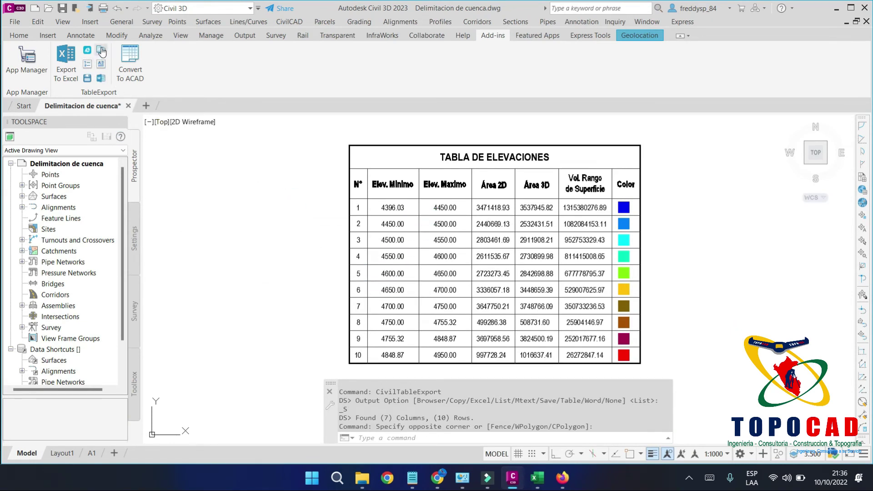
- Run Table Export Word on the TABLA DE ELEVACIONES table, exporting its 7 columns and 10 rows
{"action": "left_click", "coordinate": [101, 81]}
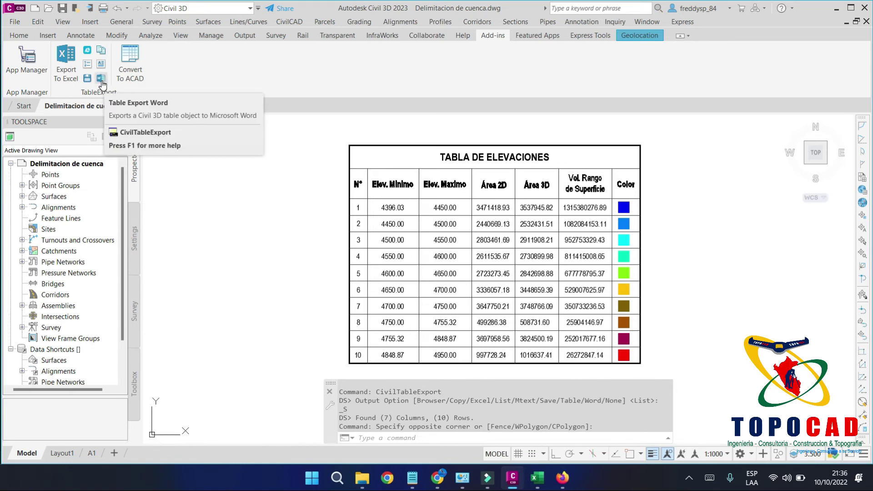
{"action": "left_click", "coordinate": [101, 82]}
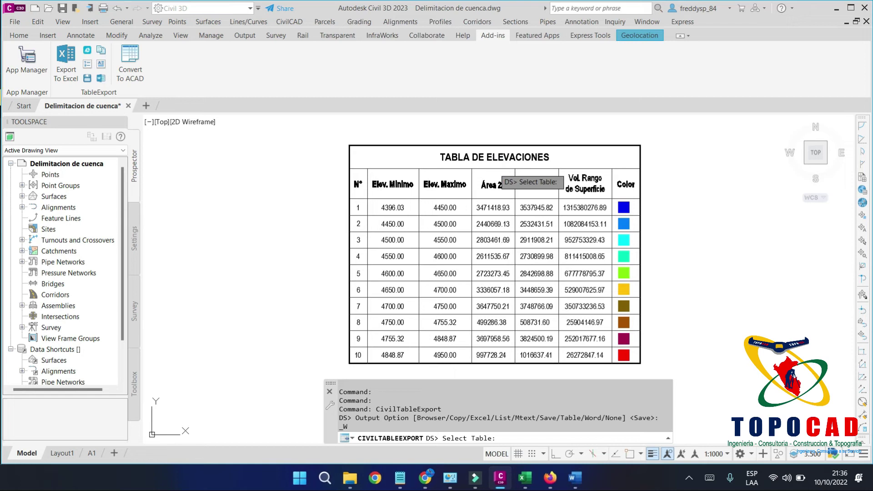
{"action": "left_click", "coordinate": [498, 178]}
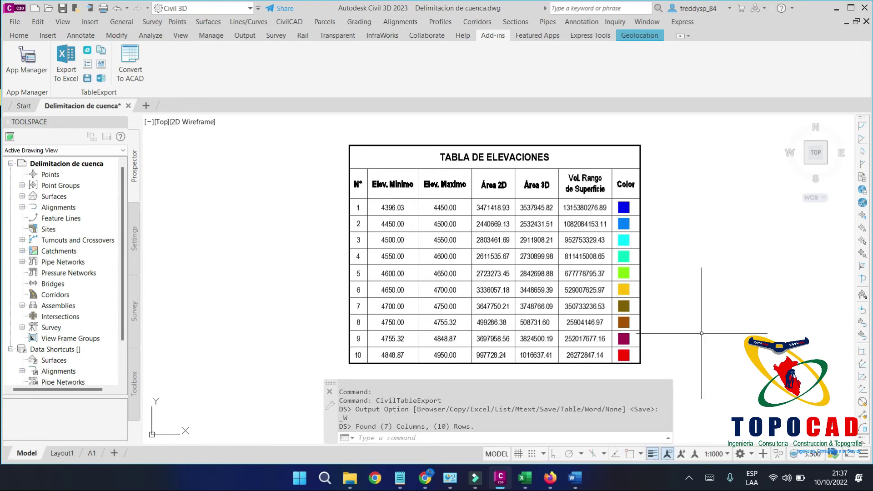
{"action": "left_click", "coordinate": [580, 469]}
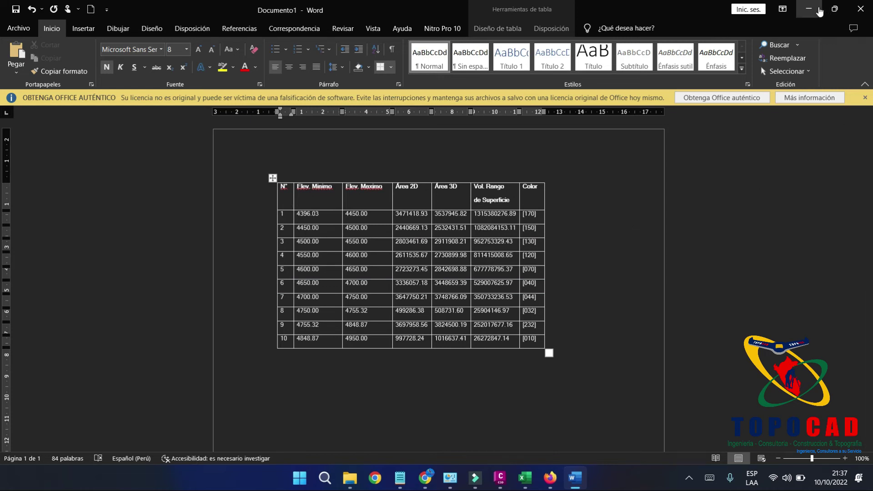
{"action": "left_click", "coordinate": [809, 9]}
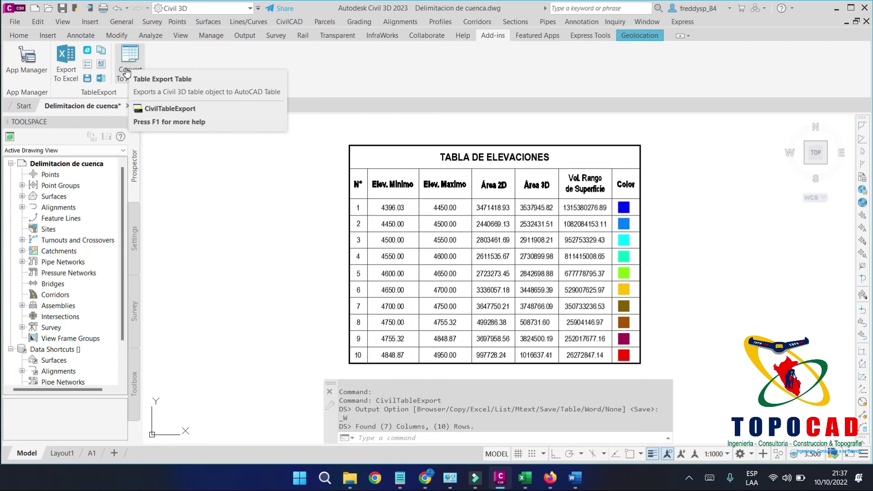
- Convert the elevation table to an AutoCAD table placed right of the original
{"action": "left_click", "coordinate": [127, 57]}
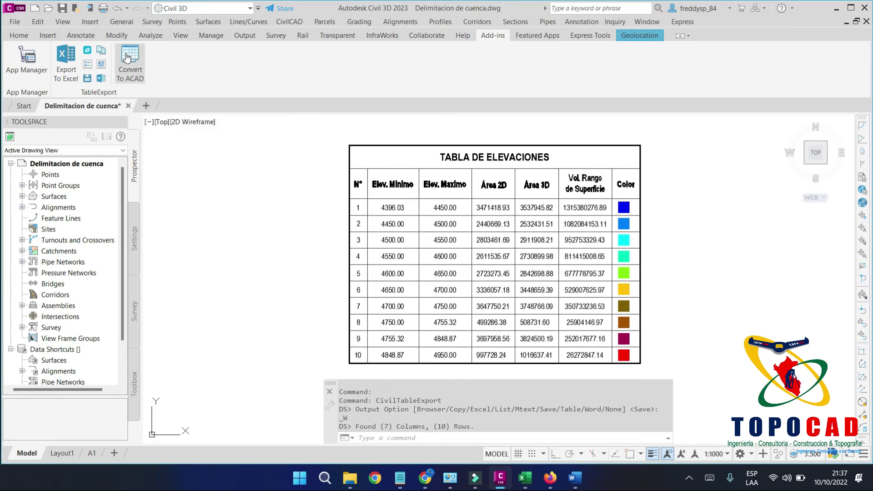
{"action": "left_click", "coordinate": [433, 169]}
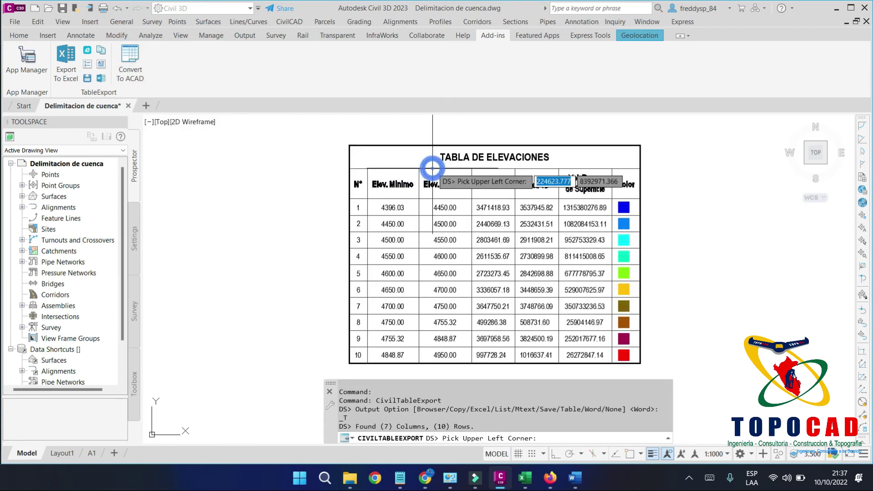
{"action": "left_click", "coordinate": [692, 176]}
- Inspect a cell and the whole converted table, then clear the selection
{"action": "scroll", "coordinate": [735, 174], "scroll_direction": "up", "scroll_amount": 8}
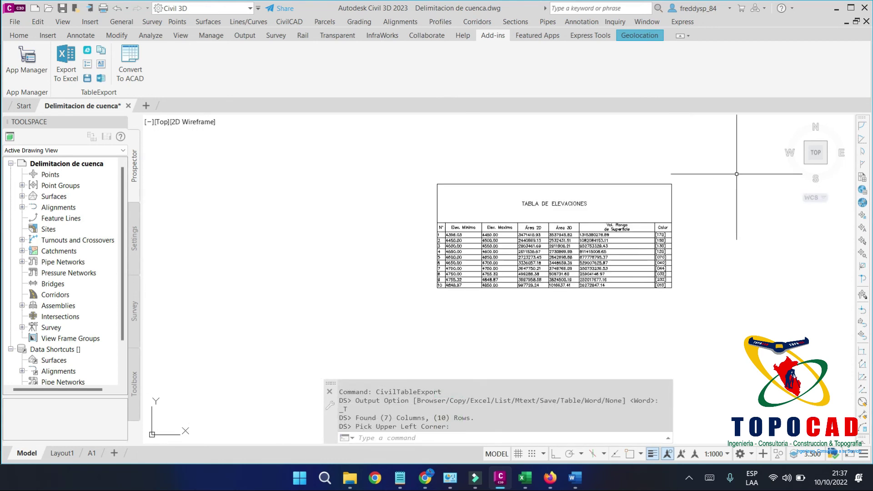
{"action": "left_click", "coordinate": [557, 228]}
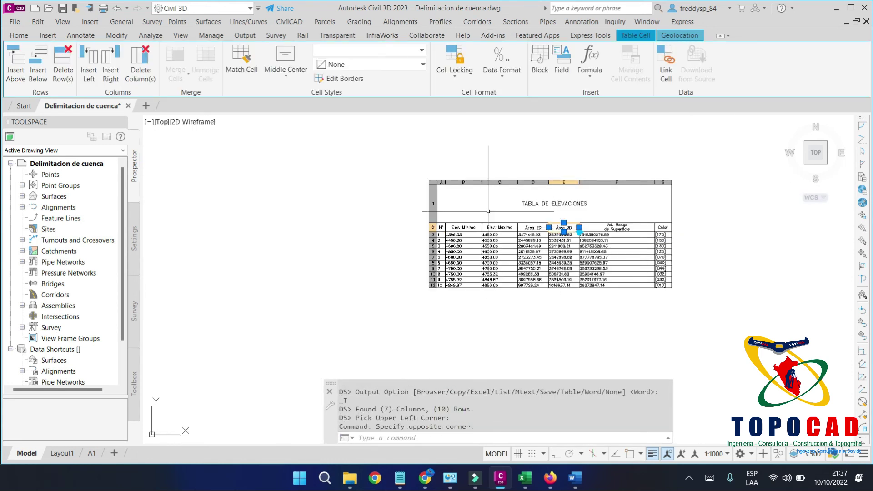
{"action": "key", "text": "Escape"}
{"action": "left_click", "coordinate": [436, 196]}
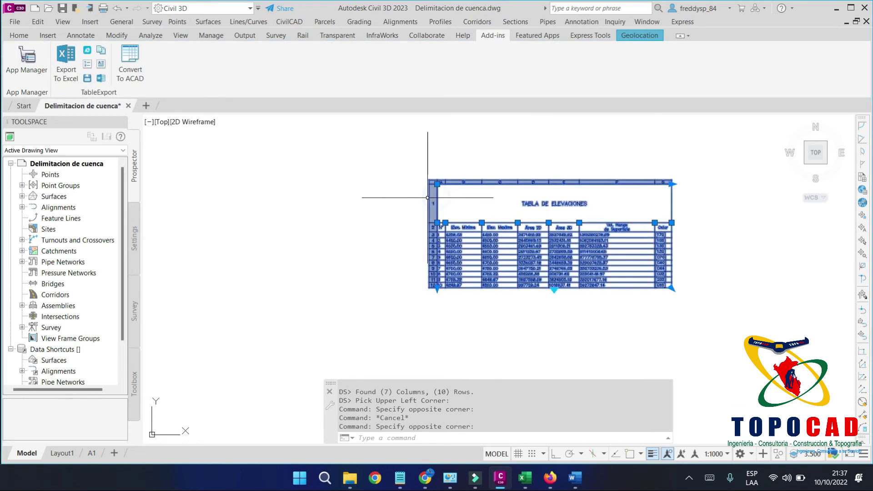
{"action": "scroll", "coordinate": [594, 226], "scroll_direction": "up", "scroll_amount": 3}
{"action": "scroll", "coordinate": [594, 226], "scroll_direction": "down", "scroll_amount": 6}
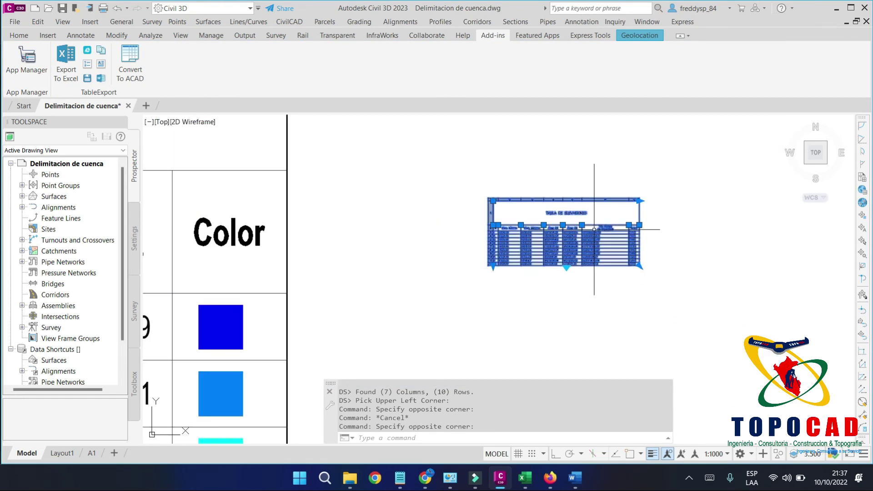
{"action": "scroll", "coordinate": [594, 226], "scroll_direction": "down", "scroll_amount": 3}
{"action": "key", "text": "Escape"}
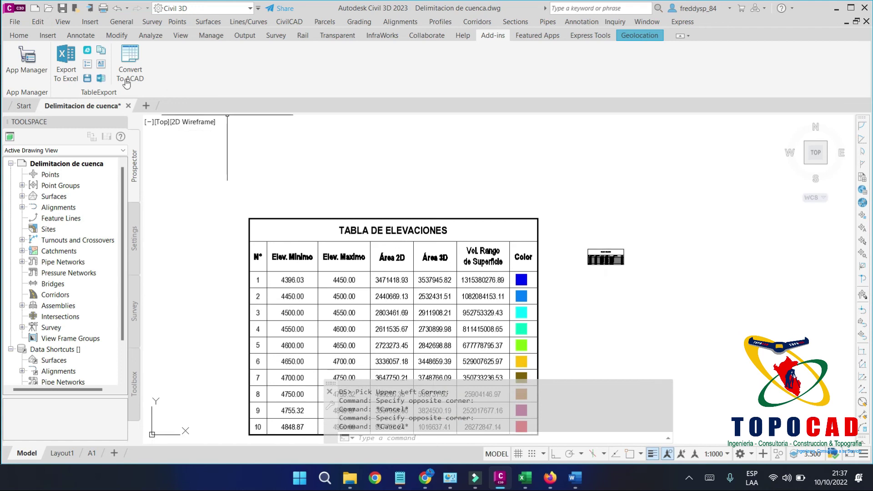
- Copy the elevation table to the clipboard and place an Mtext version beside the tables
{"action": "left_click", "coordinate": [100, 53]}
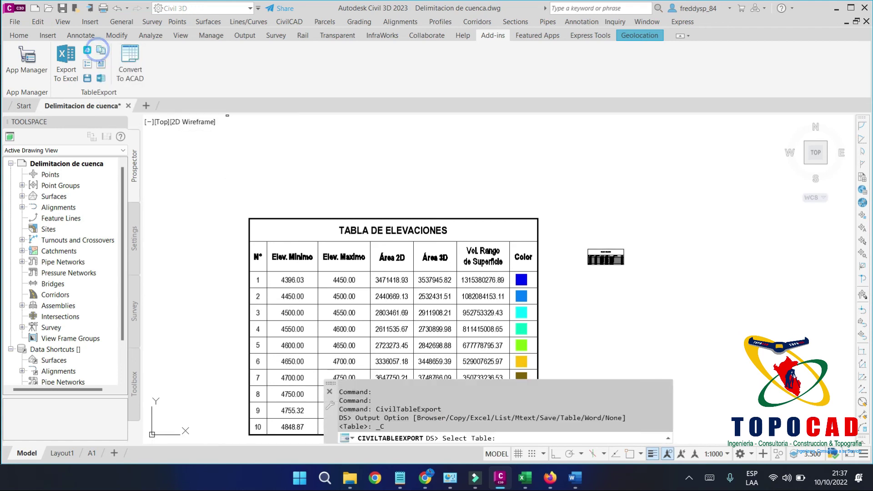
{"action": "left_click", "coordinate": [460, 241]}
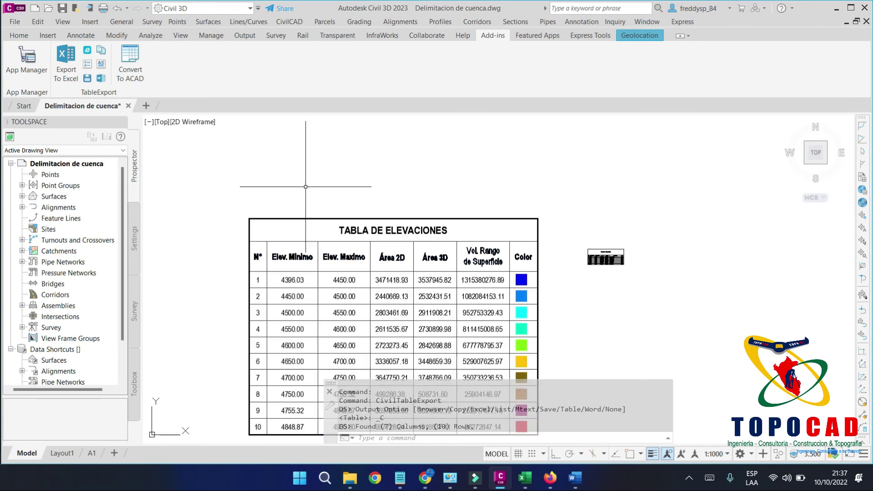
{"action": "left_click", "coordinate": [101, 67]}
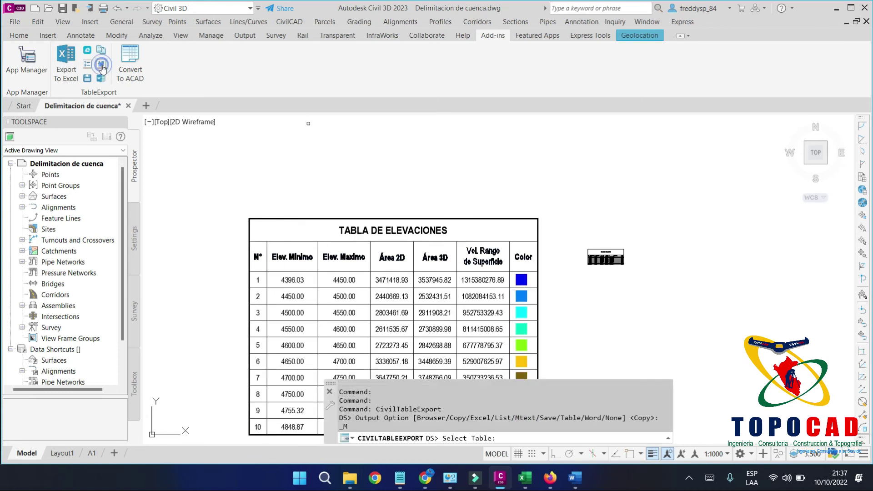
{"action": "left_click", "coordinate": [401, 239]}
{"action": "scroll", "coordinate": [314, 170], "scroll_direction": "down", "scroll_amount": 2}
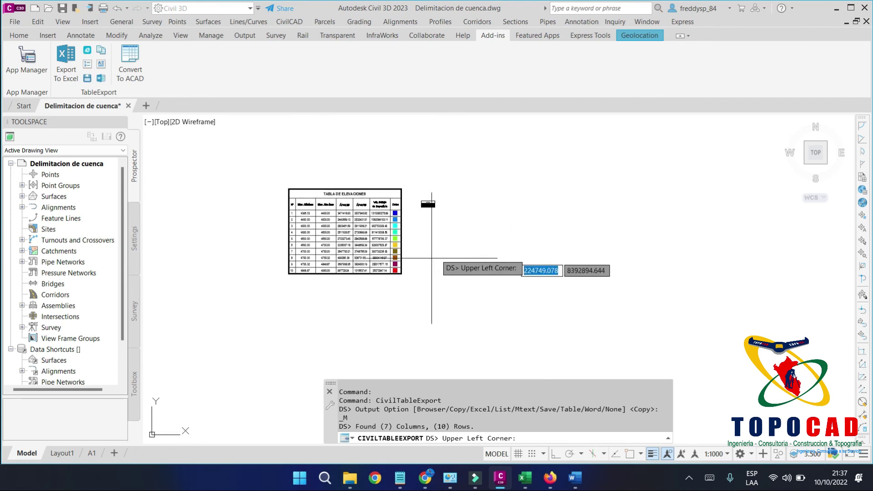
{"action": "left_click", "coordinate": [456, 245]}
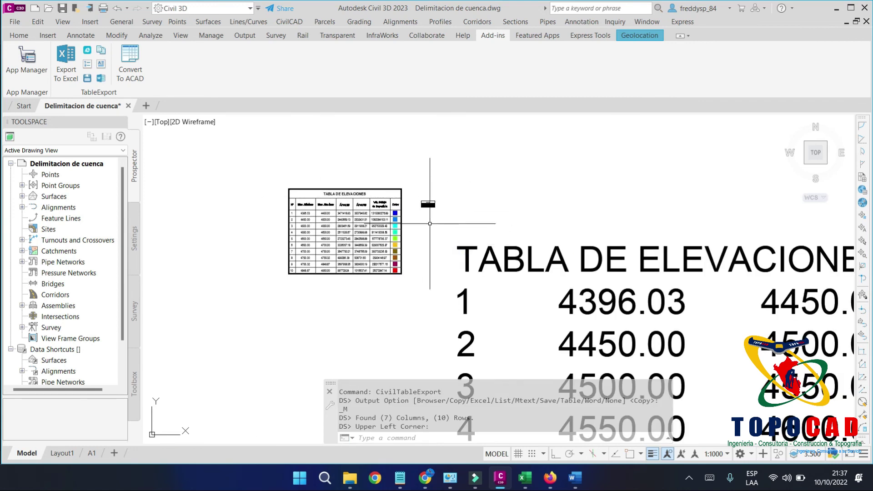
- Erase the Mtext elevation table with the E command
{"action": "scroll", "coordinate": [430, 223], "scroll_direction": "down", "scroll_amount": 5}
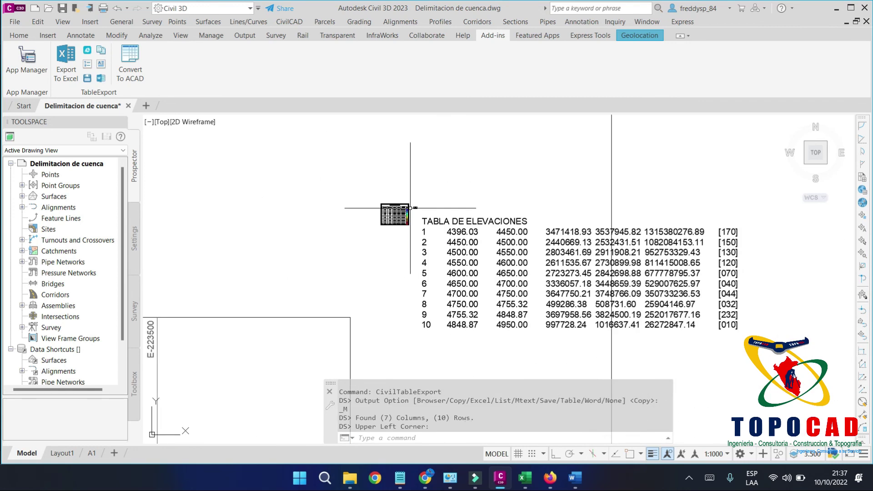
{"action": "left_click", "coordinate": [681, 235]}
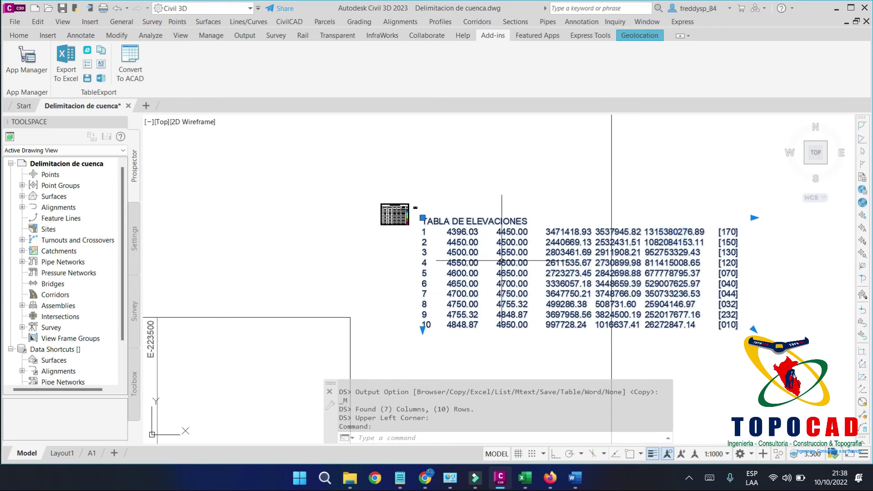
{"action": "scroll", "coordinate": [630, 262], "scroll_direction": "up", "scroll_amount": 2}
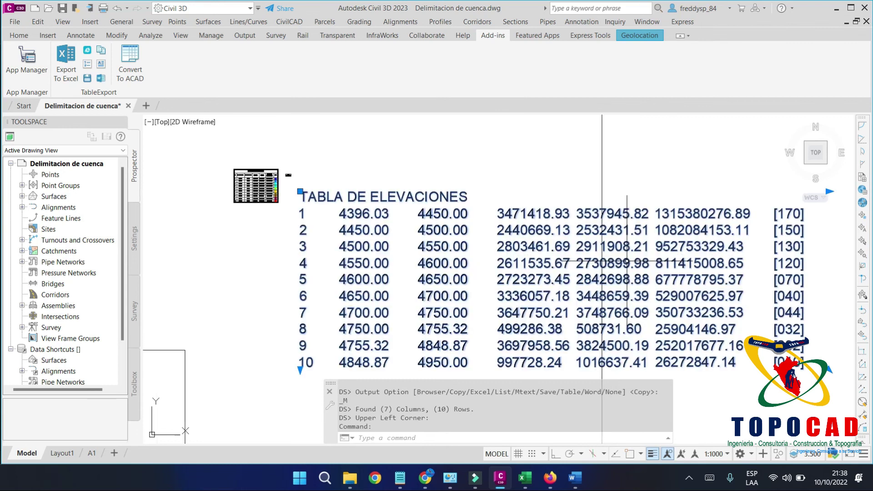
{"action": "type", "text": "E"}
{"action": "key", "text": "Return"}
{"action": "scroll", "coordinate": [462, 246], "scroll_direction": "down", "scroll_amount": 2}
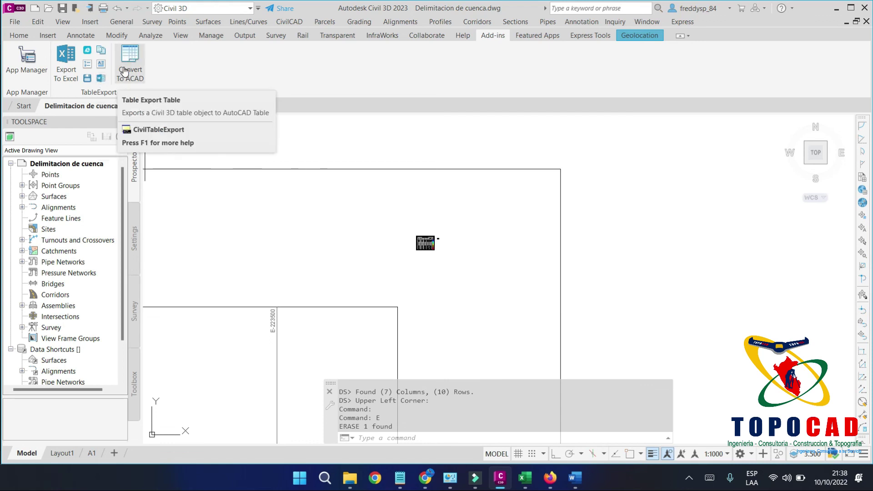
{"action": "scroll", "coordinate": [484, 209], "scroll_direction": "down", "scroll_amount": 4}
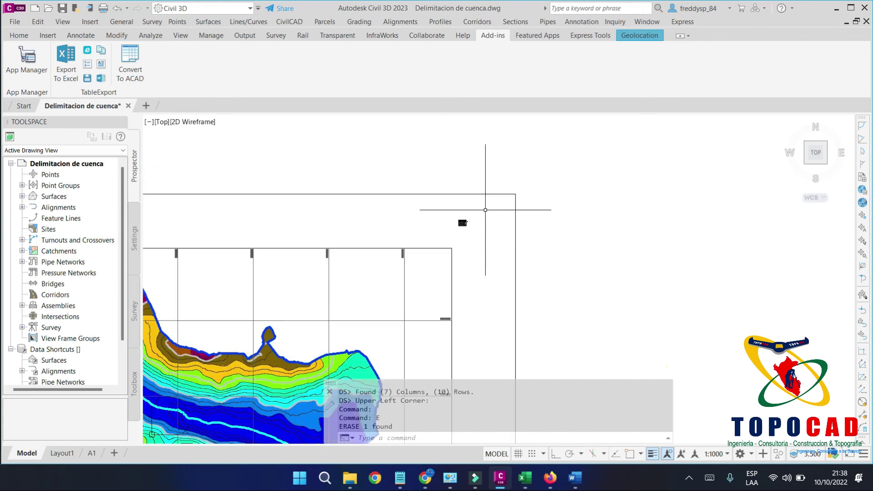
{"action": "scroll", "coordinate": [457, 223], "scroll_direction": "up", "scroll_amount": 1}
{"action": "scroll", "coordinate": [464, 224], "scroll_direction": "up", "scroll_amount": 2}
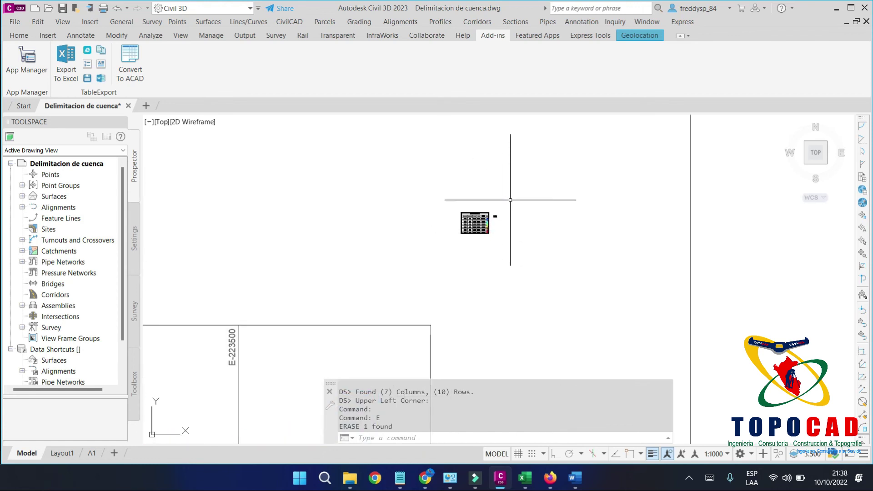
{"action": "scroll", "coordinate": [495, 195], "scroll_direction": "down", "scroll_amount": 3}
{"action": "scroll", "coordinate": [509, 179], "scroll_direction": "down", "scroll_amount": 1}
{"action": "scroll", "coordinate": [496, 171], "scroll_direction": "up", "scroll_amount": 2}
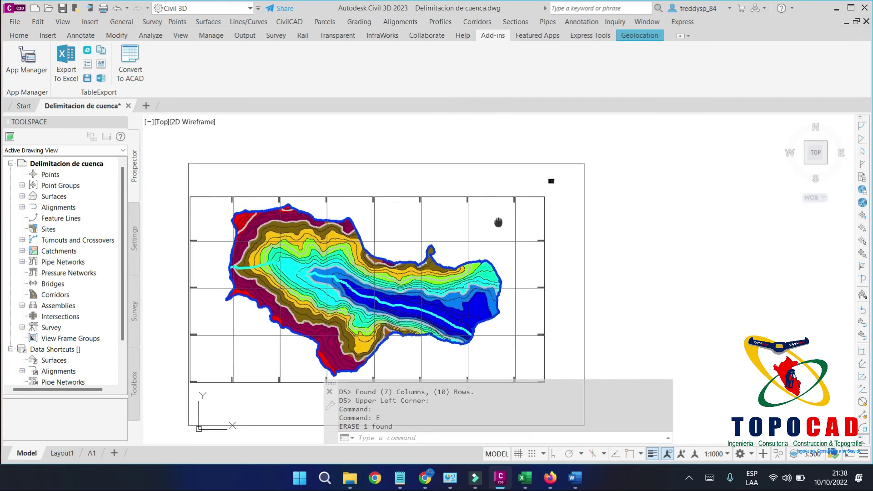
{"action": "scroll", "coordinate": [632, 169], "scroll_direction": "up", "scroll_amount": 5}
{"action": "scroll", "coordinate": [564, 282], "scroll_direction": "up", "scroll_amount": 2}
{"action": "scroll", "coordinate": [546, 289], "scroll_direction": "up", "scroll_amount": 2}
{"action": "scroll", "coordinate": [532, 286], "scroll_direction": "up", "scroll_amount": 2}
{"action": "scroll", "coordinate": [532, 287], "scroll_direction": "up", "scroll_amount": 6}
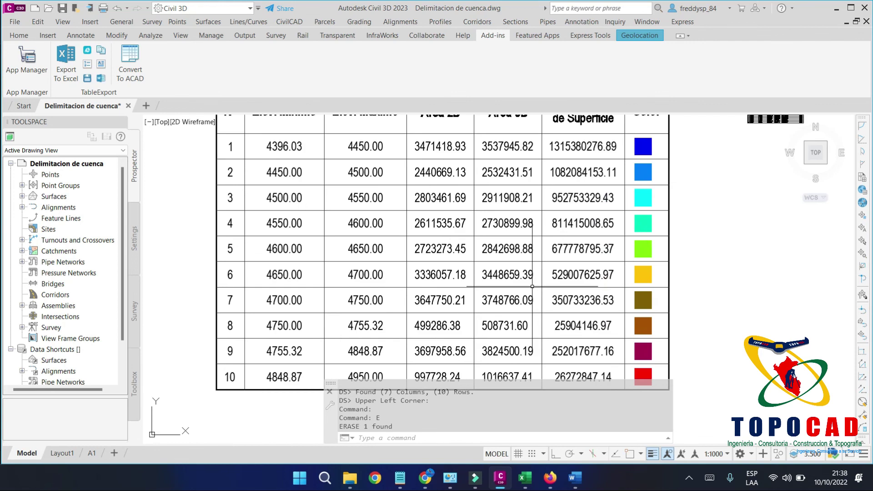
{"action": "scroll", "coordinate": [545, 291], "scroll_direction": "down", "scroll_amount": 4}
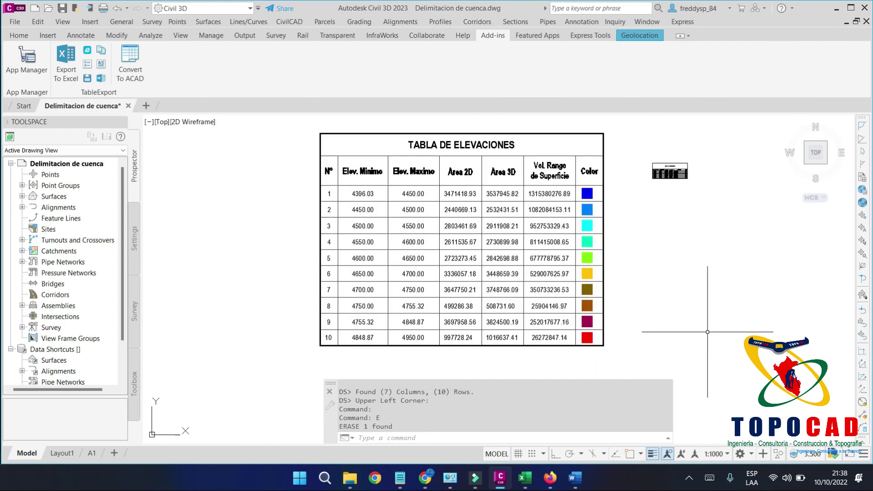